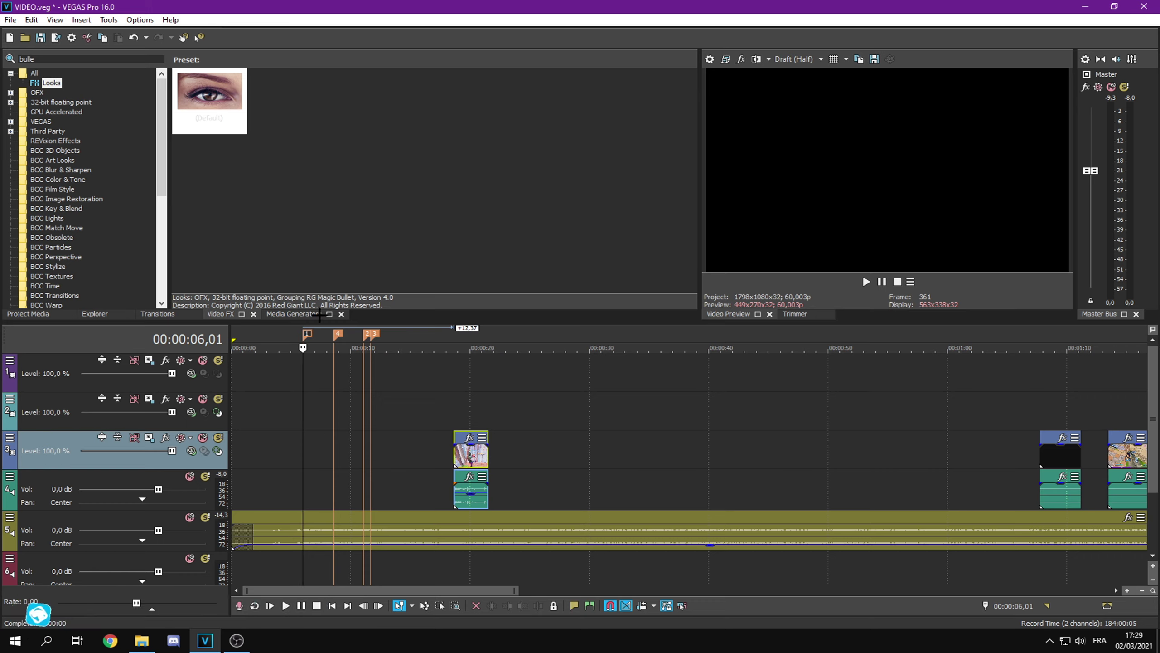
# Play the music at the timeline markers to check the beats they sit on
pyautogui.click(337, 335)
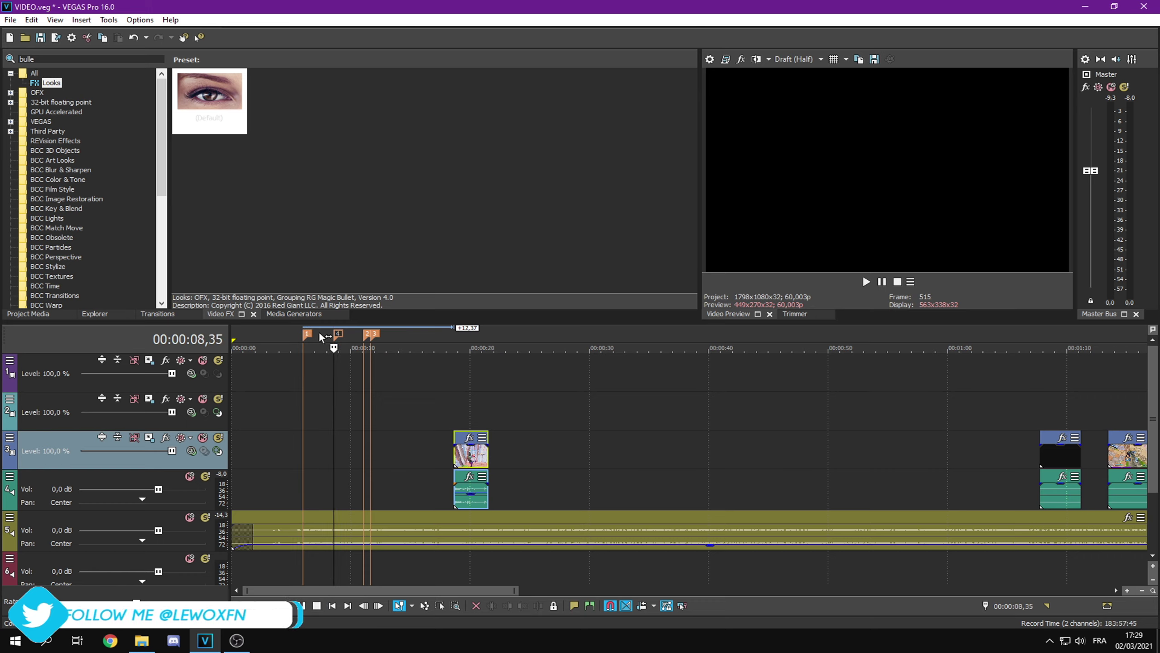
pyautogui.click(307, 335)
pyautogui.press('space')
pyautogui.press('space')
pyautogui.click(338, 336)
pyautogui.press('space')
pyautogui.click(366, 338)
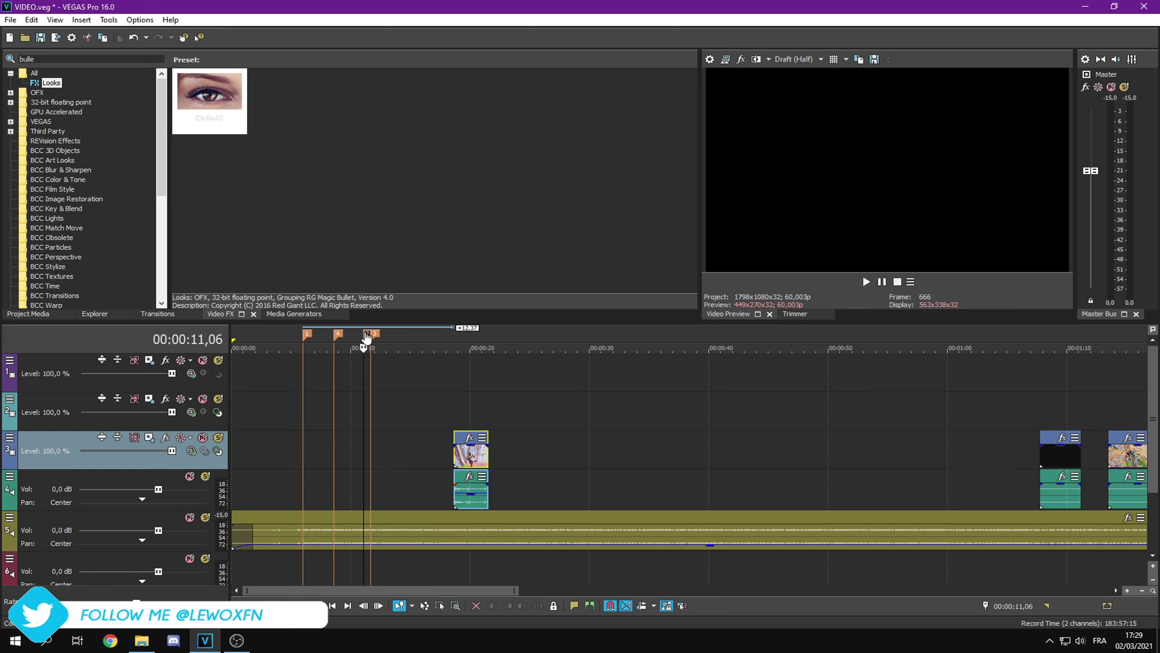
# Move the first gameplay clip to the marker at 00:00:06,01 and extend its start back to the beginning of the timeline
pyautogui.click(449, 348)
pyautogui.click(455, 348)
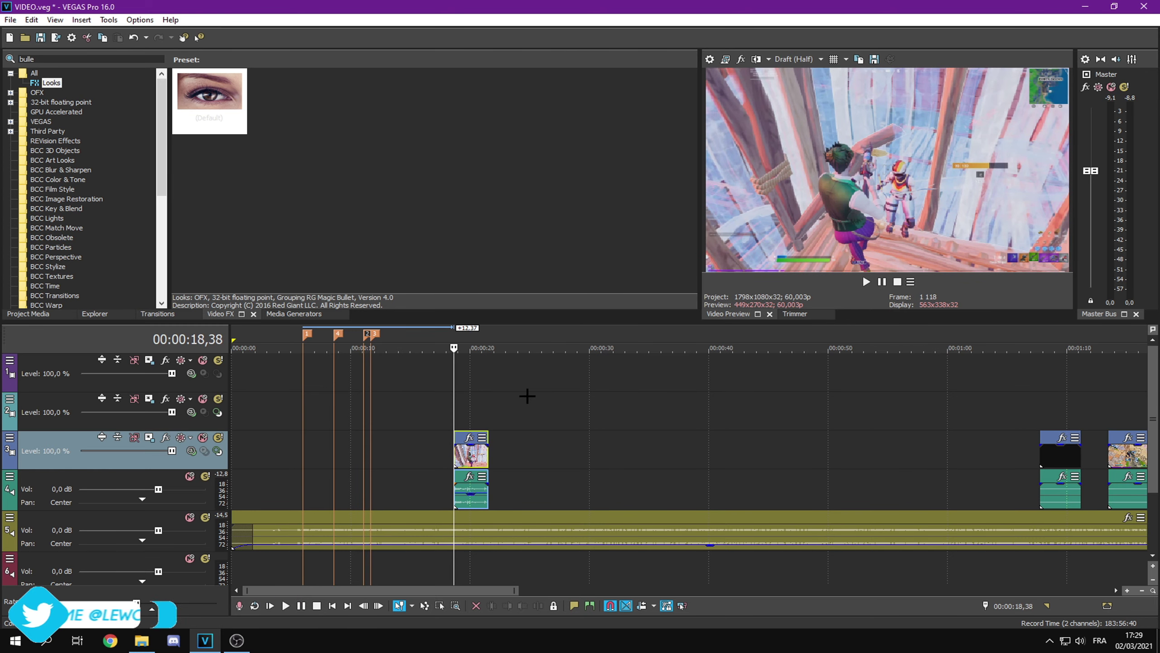
pyautogui.moveTo(464, 441); pyautogui.dragTo(243, 345)
pyautogui.click(232, 345)
pyautogui.press('space')
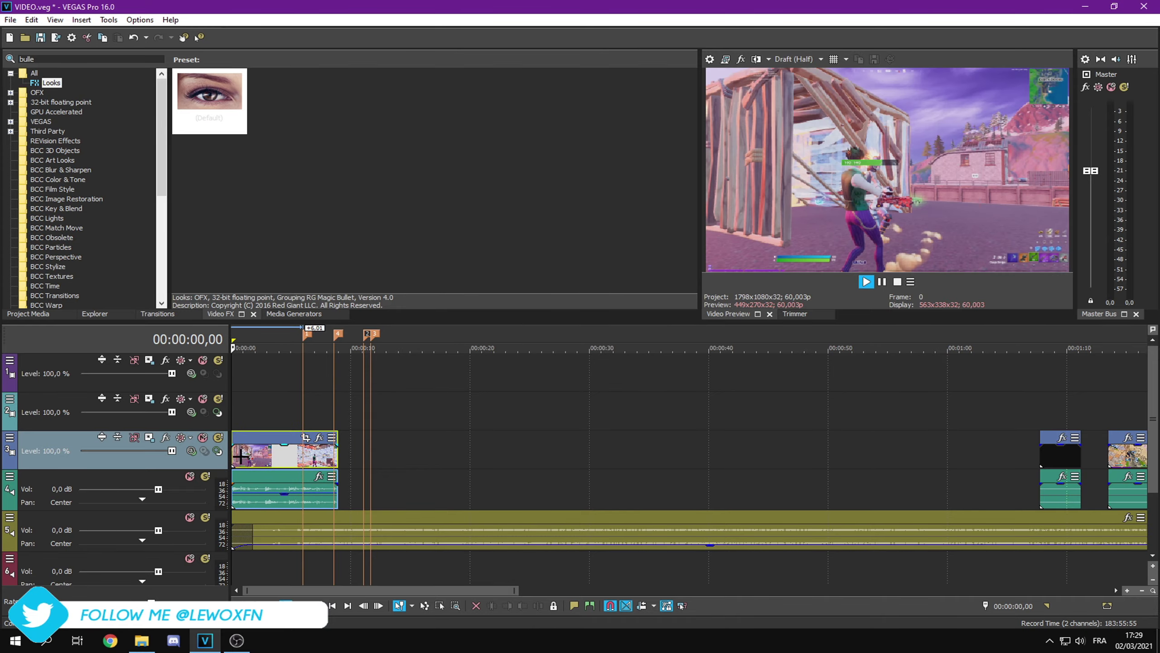
# Add a fade-in of about 1.5 seconds to the first clip's video and audio, and save the project
pyautogui.moveTo(232, 446); pyautogui.dragTo(249, 449)
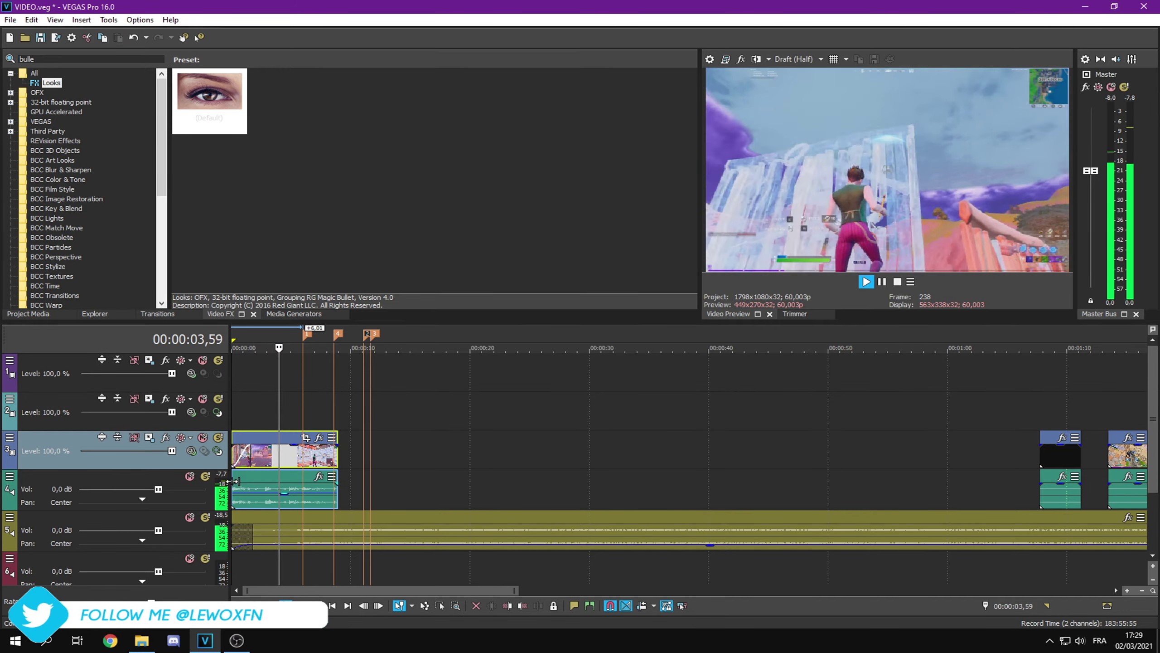
pyautogui.moveTo(232, 486); pyautogui.dragTo(250, 497)
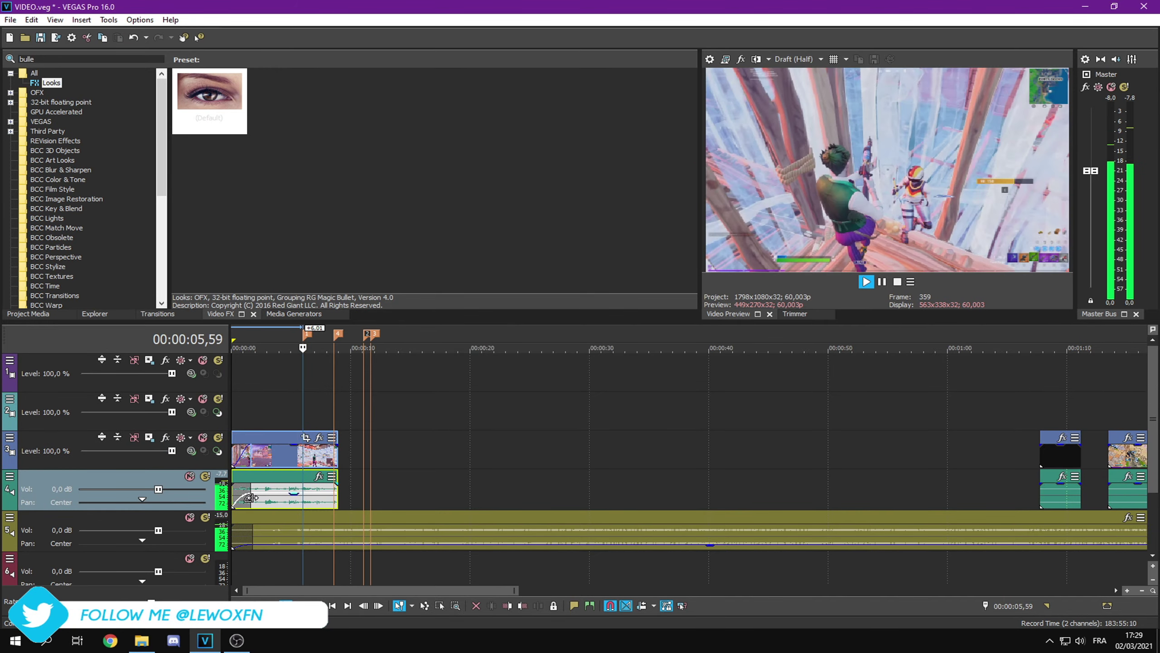
pyautogui.press('space')
pyautogui.hotkey('ctrl', 's')
# Add a marker at 00:00:06,38, split the first clip there and delete the remainder
pyautogui.click(301, 337)
pyautogui.press('space')
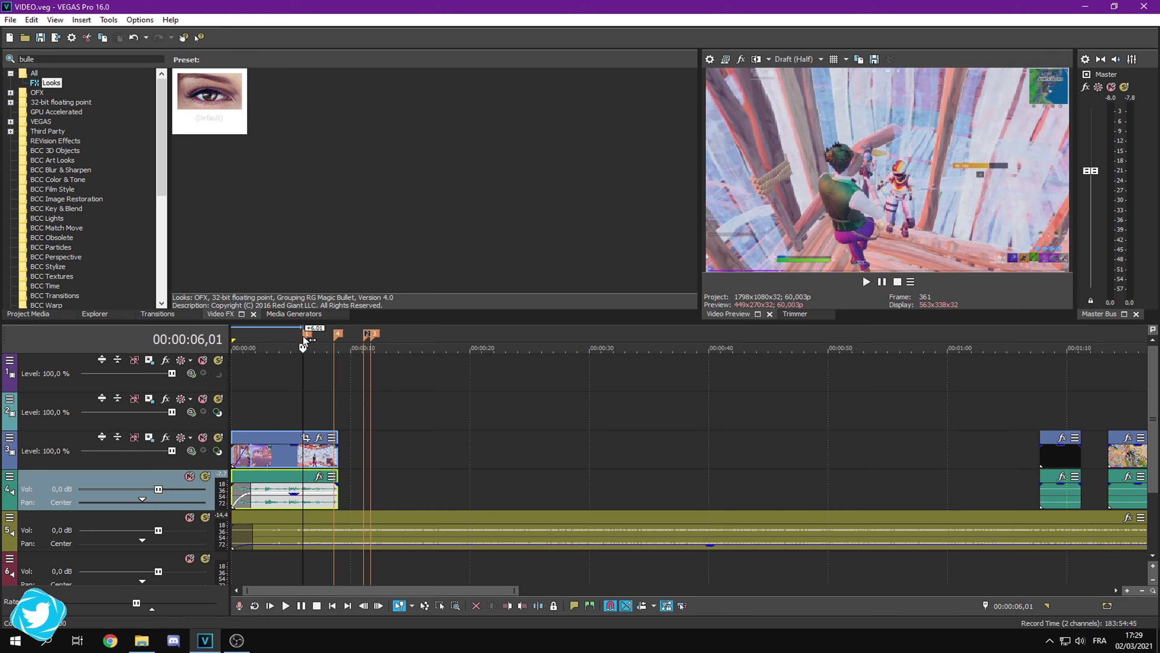
pyautogui.click(881, 281)
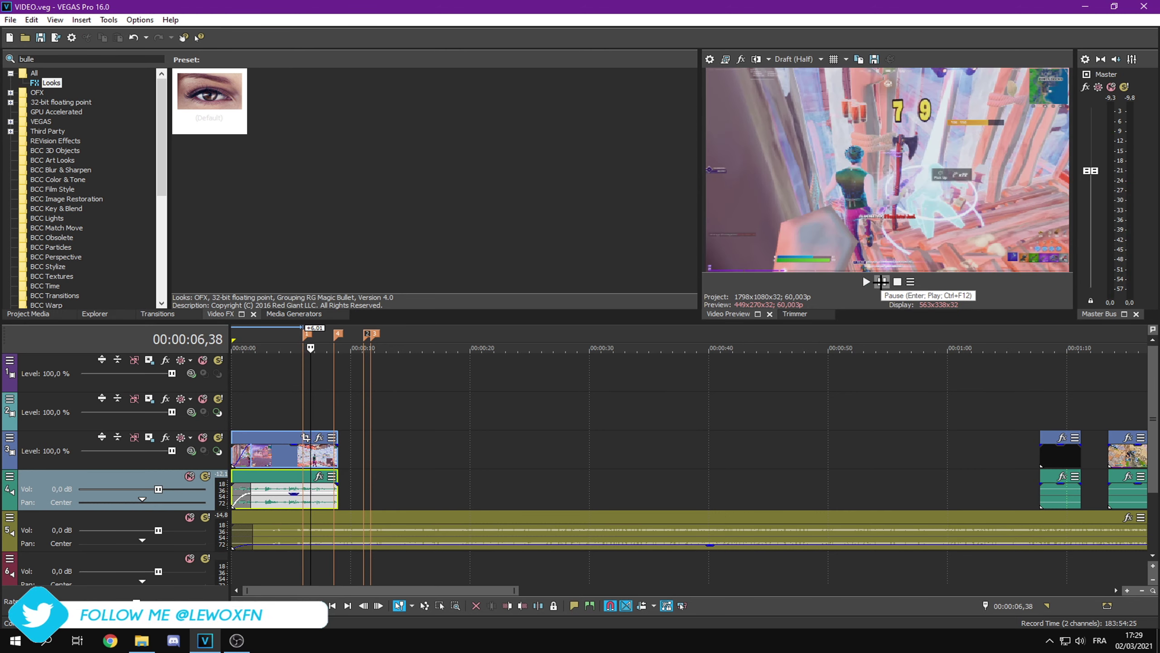
pyautogui.scroll(5, 412, 414)
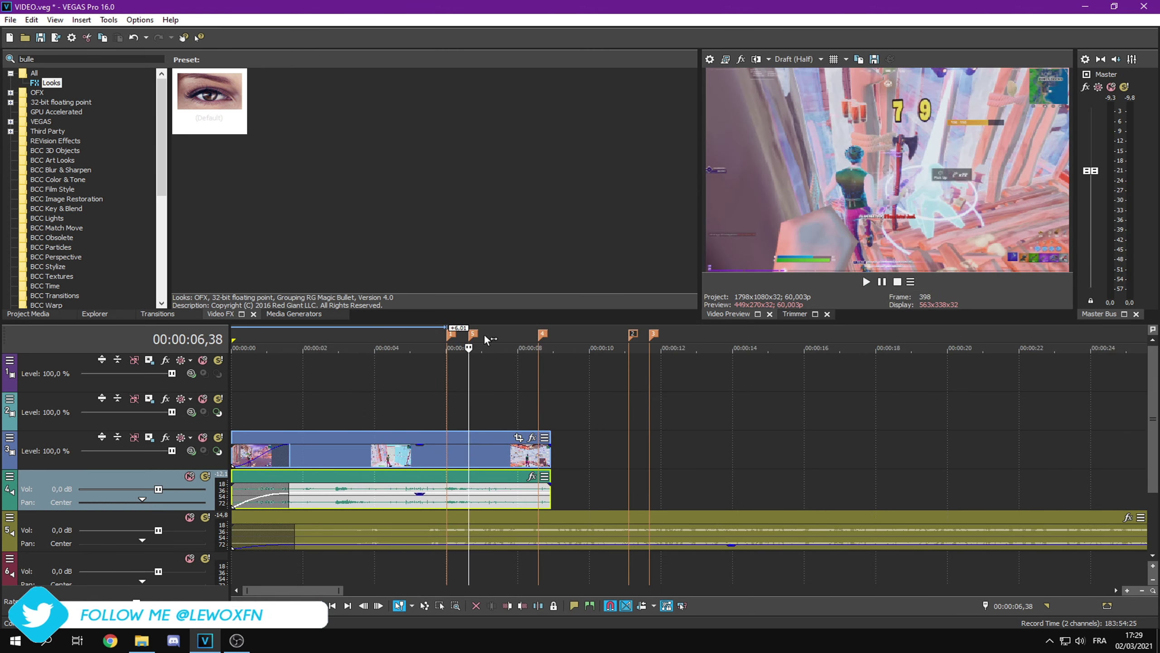
pyautogui.press('s')
pyautogui.press('Delete')
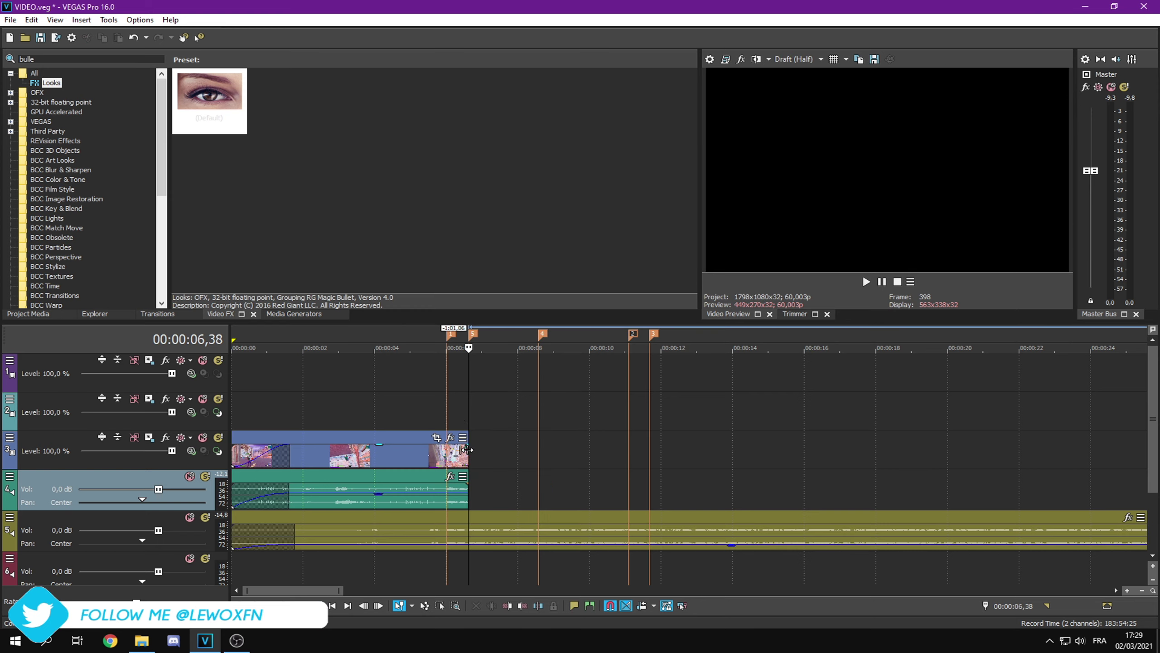
# Play from the marker at 00:00:06,01 and from the cut to check the timing, and save the project
pyautogui.click(447, 334)
pyautogui.press('space')
pyautogui.press('space')
pyautogui.click(472, 334)
pyautogui.press('space')
pyautogui.press('space')
pyautogui.hotkey('ctrl', 's')
pyautogui.scroll(-2, 513, 375)
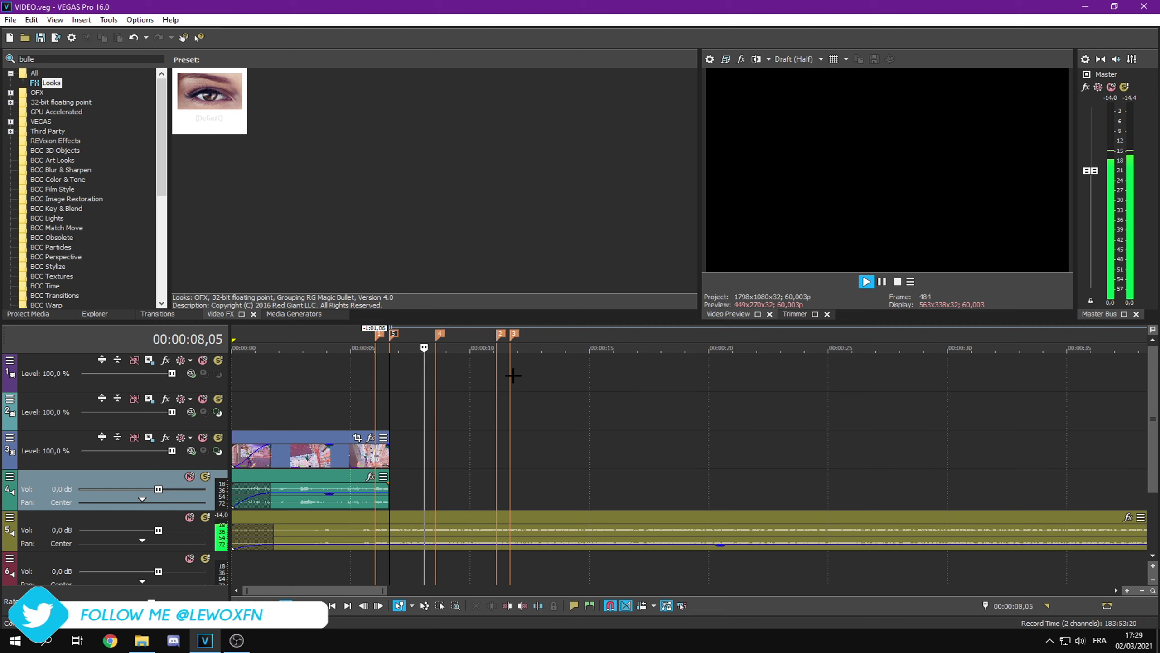
pyautogui.press('Return')
# Move the long gameplay clip earlier to about 00:00:23 and play through its second half
pyautogui.scroll(-3, 503, 393)
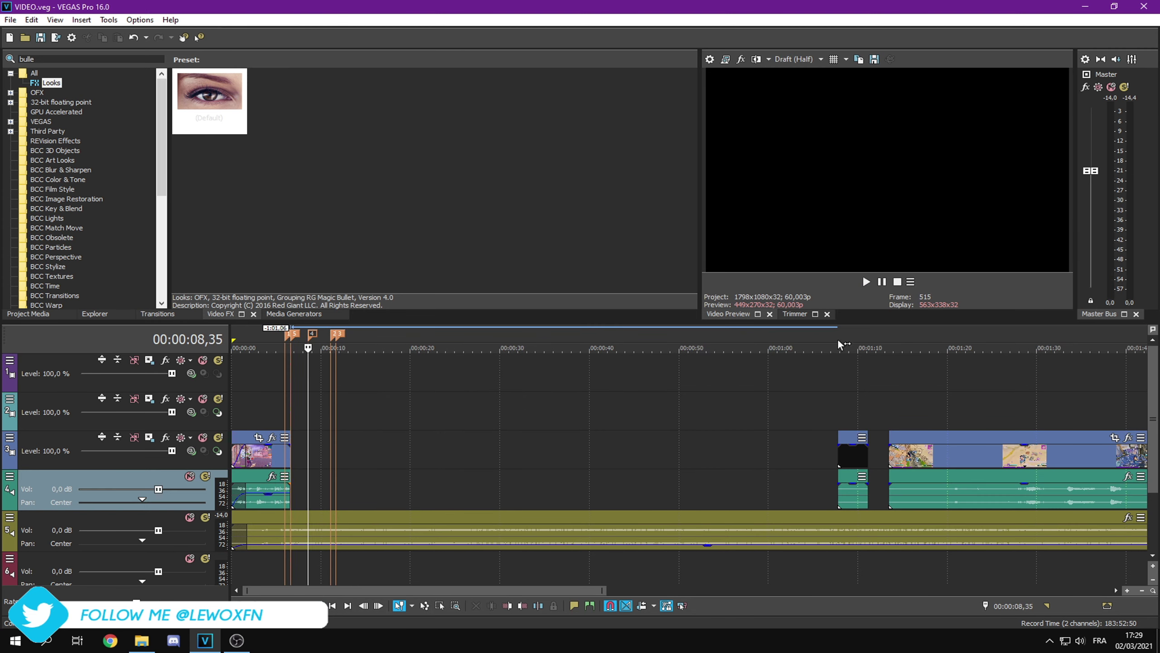
pyautogui.moveTo(922, 459); pyautogui.dragTo(471, 449)
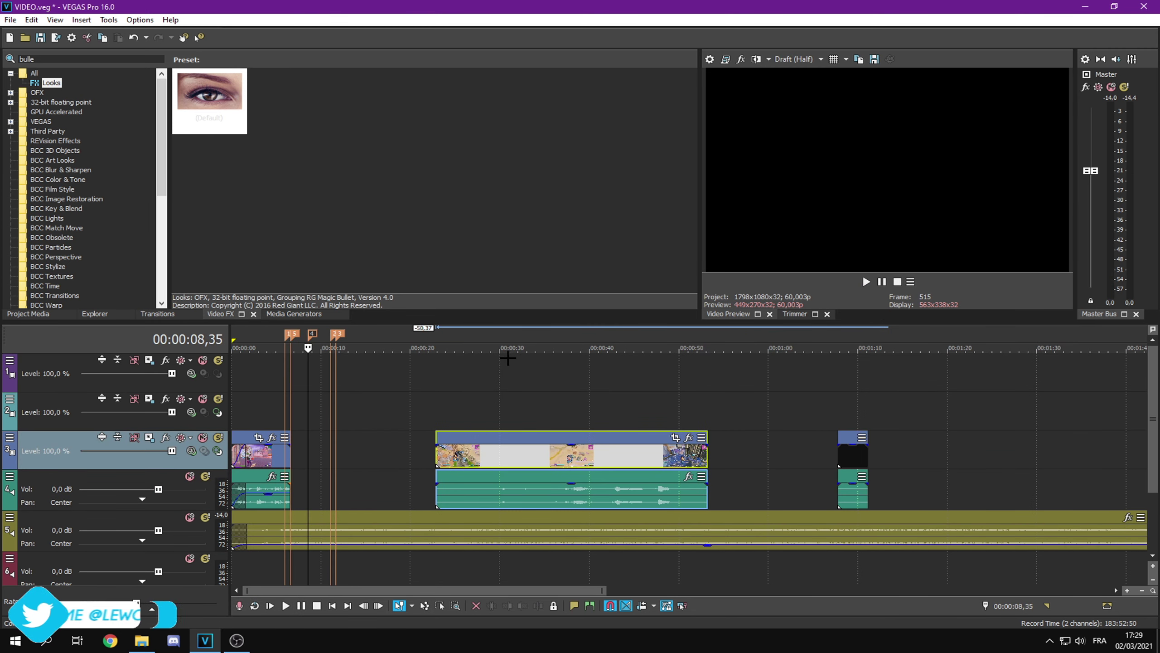
pyautogui.press('space')
pyautogui.click(556, 336)
pyautogui.click(611, 337)
pyautogui.click(635, 337)
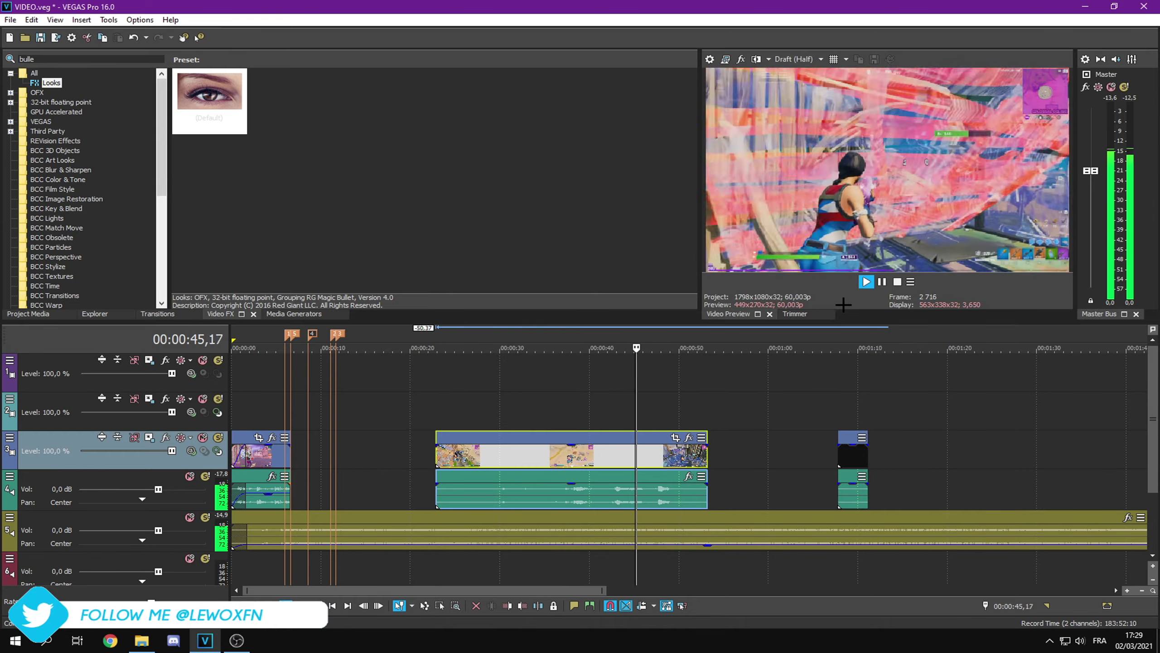
# Split the long clip at 00:00:48,22 and delete the part before the split
pyautogui.click(883, 281)
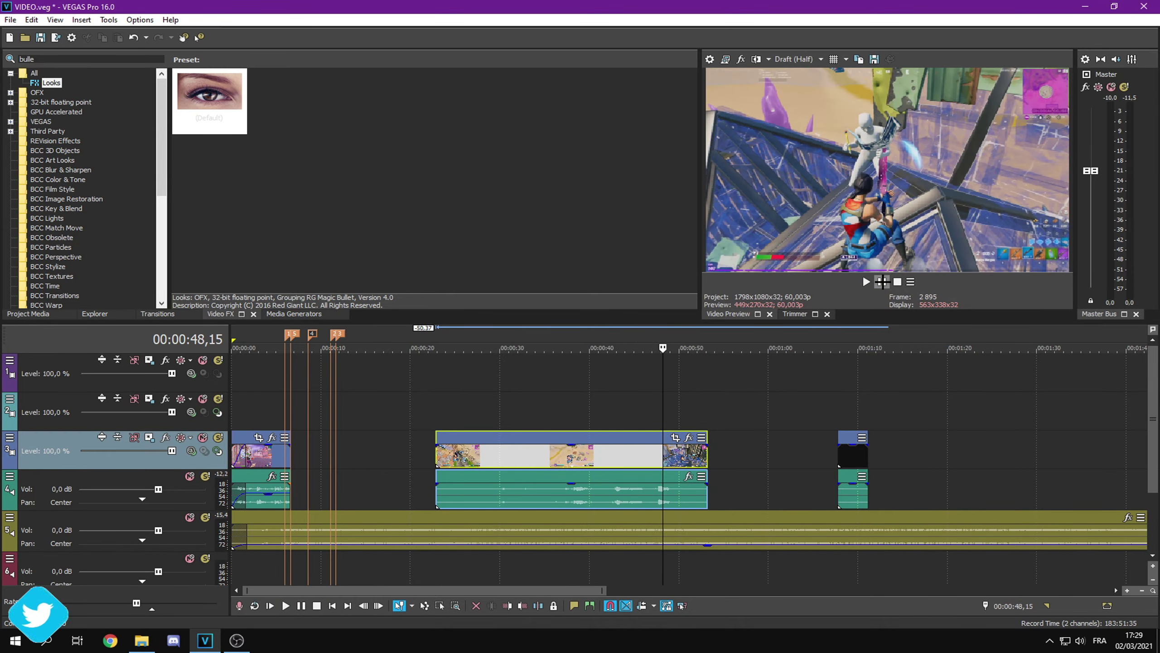
pyautogui.click(884, 283)
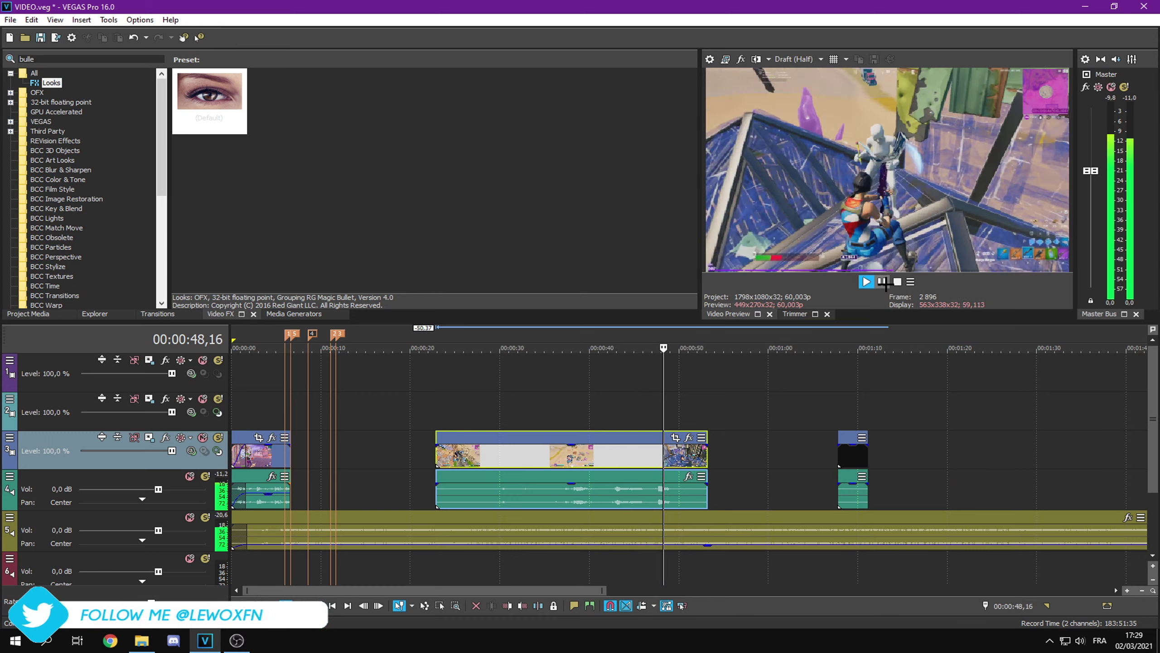
pyautogui.click(884, 283)
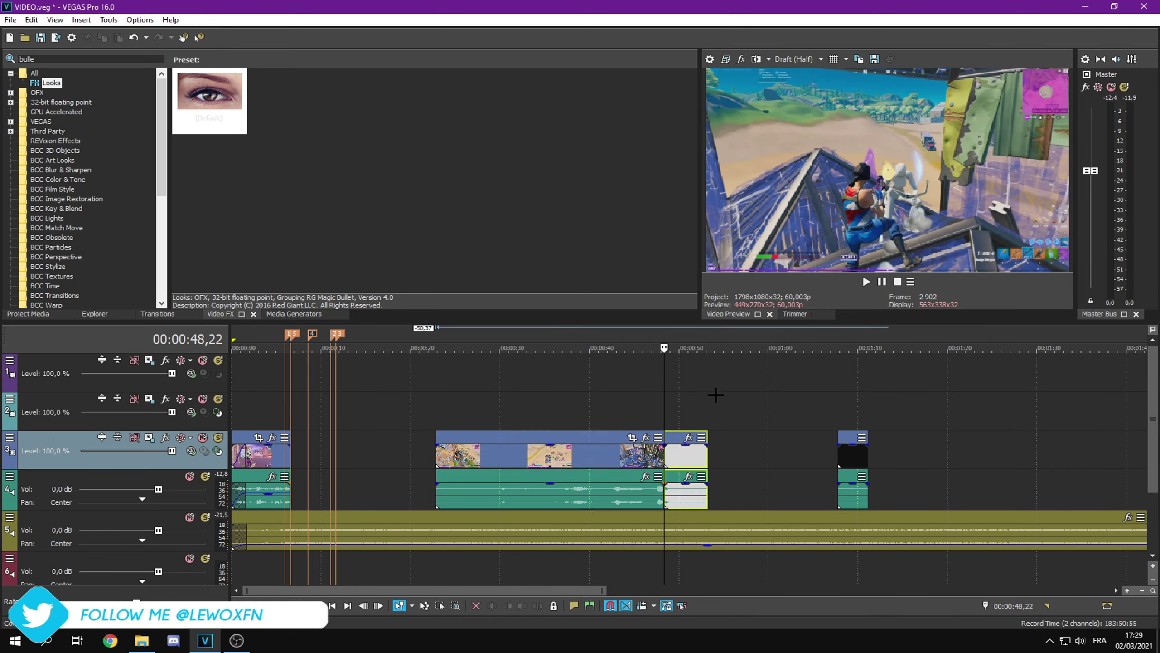
pyautogui.click(579, 457)
pyautogui.press('Delete')
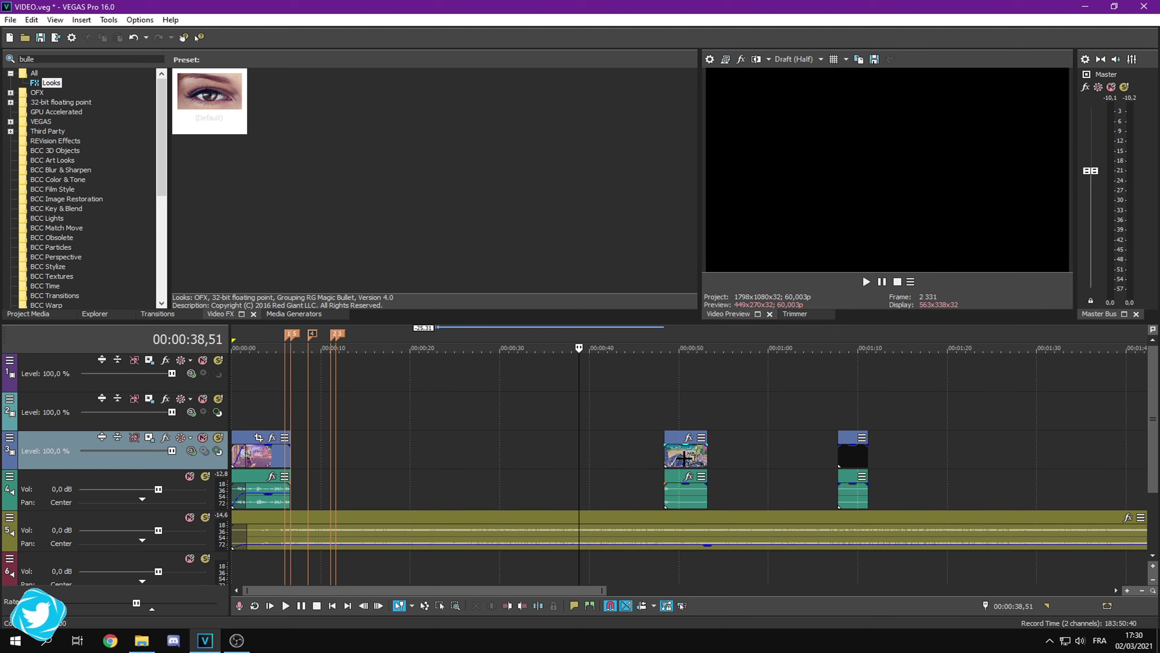
# Move the remaining piece to the marker at 00:00:08,35 and extend its start back to the end of the first clip
pyautogui.moveTo(684, 458); pyautogui.dragTo(323, 458)
pyautogui.click(309, 460)
pyautogui.scroll(3, 624, 461)
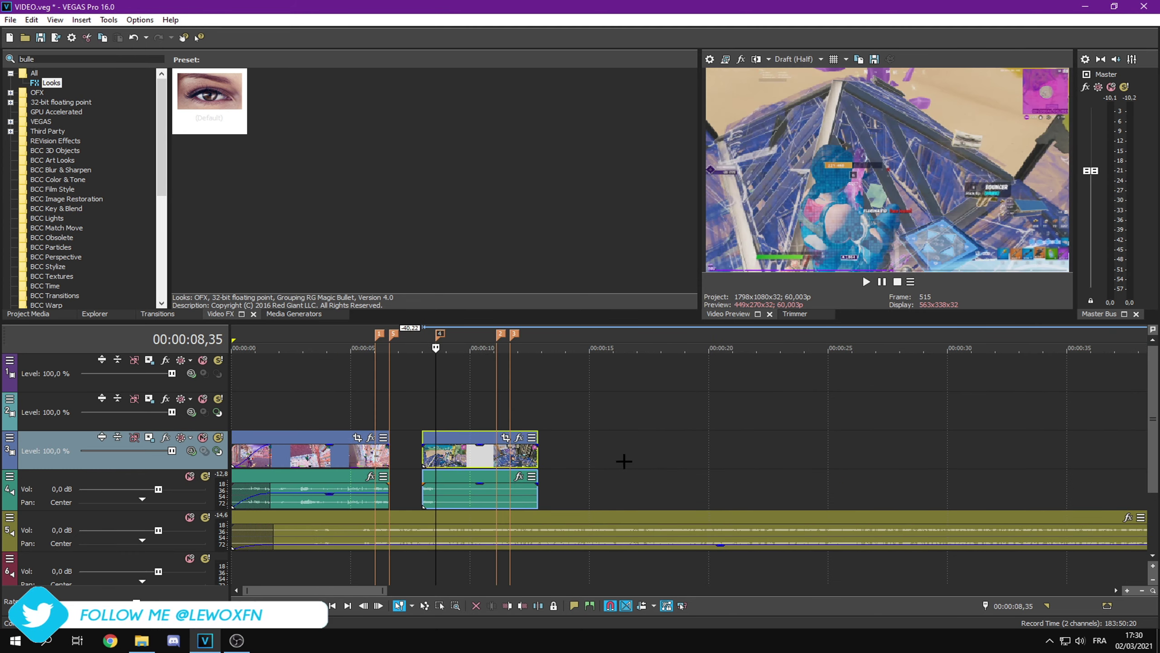
pyautogui.moveTo(432, 455)
pyautogui.mouseDown()
pyautogui.moveTo(445, 454)
pyautogui.moveTo(390, 453)
pyautogui.mouseUp()
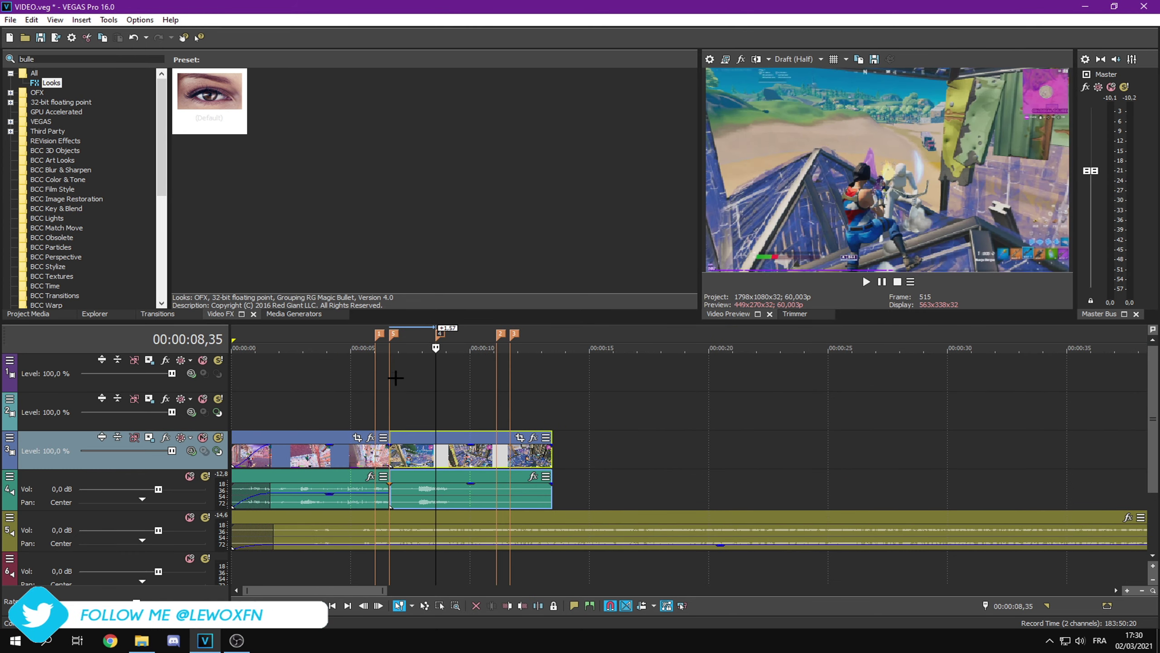
# Play the second clip from its join with the first clip to check picture and sound
pyautogui.click(391, 333)
pyautogui.press('space')
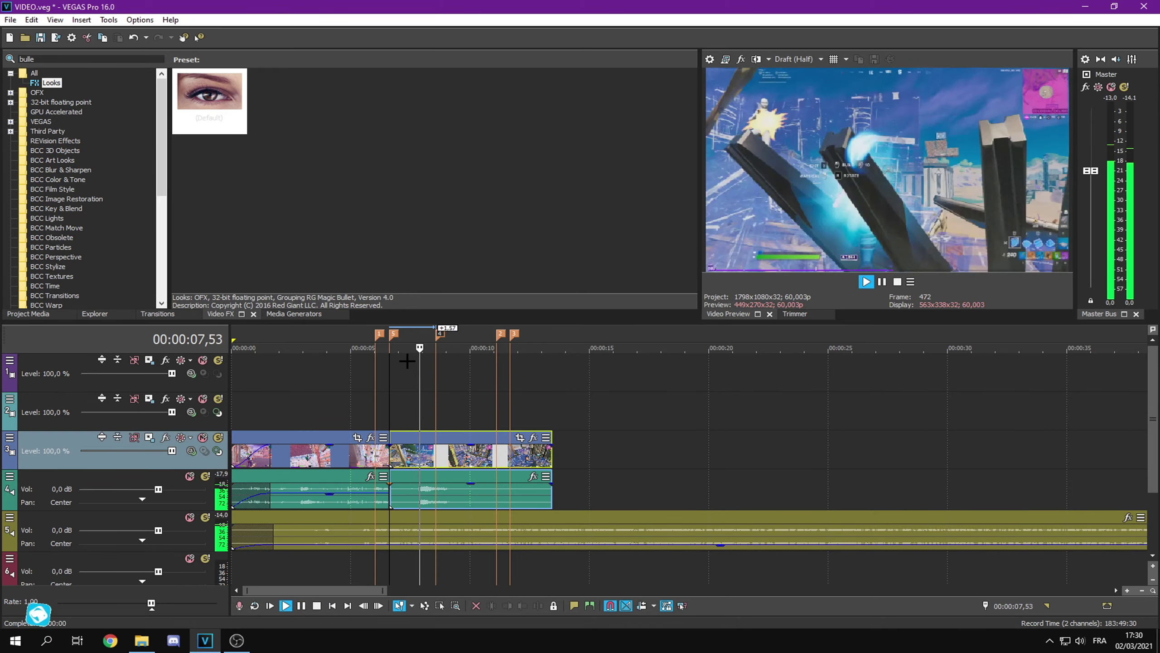
pyautogui.press('space')
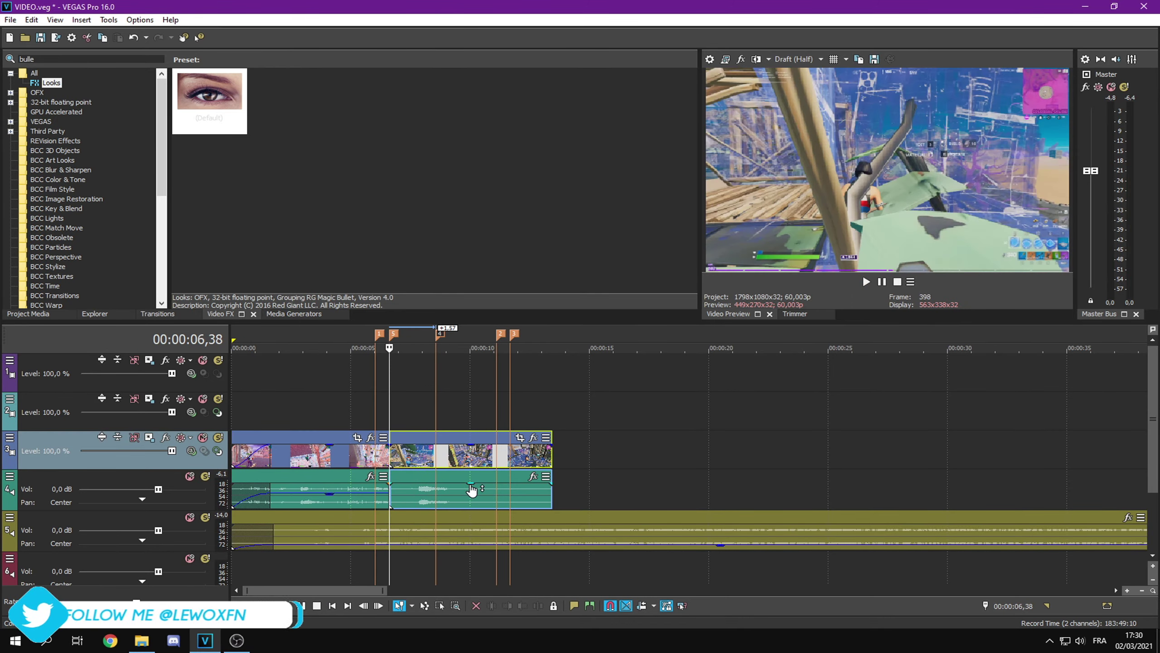
pyautogui.press('space')
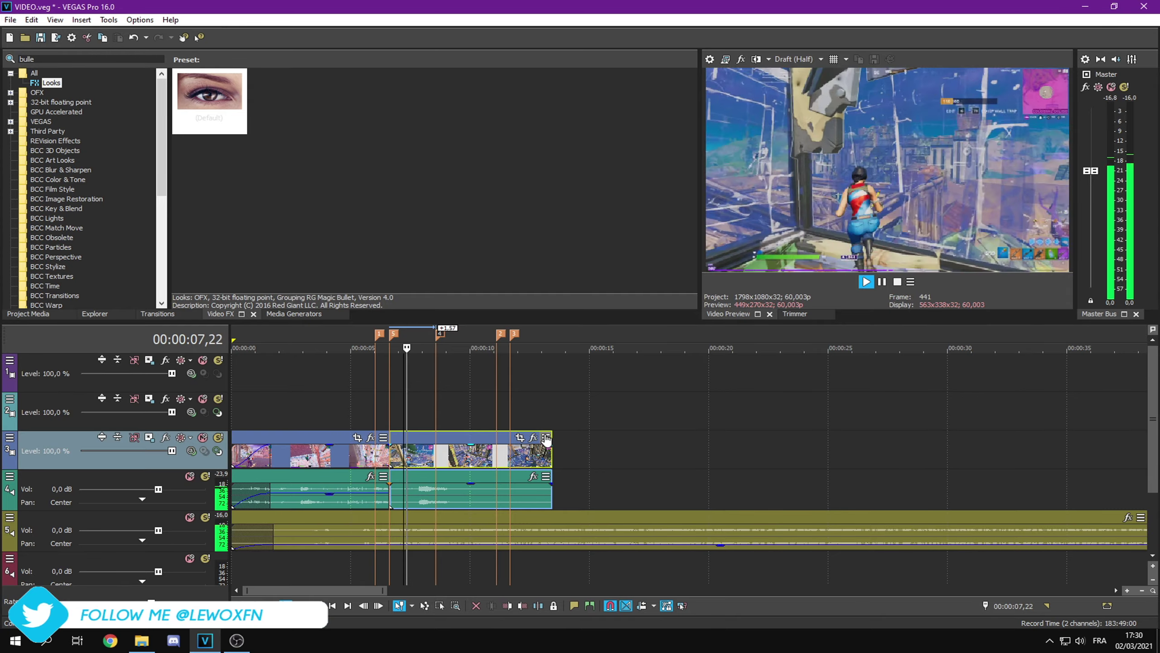
pyautogui.scroll(2, 564, 471)
pyautogui.press('space')
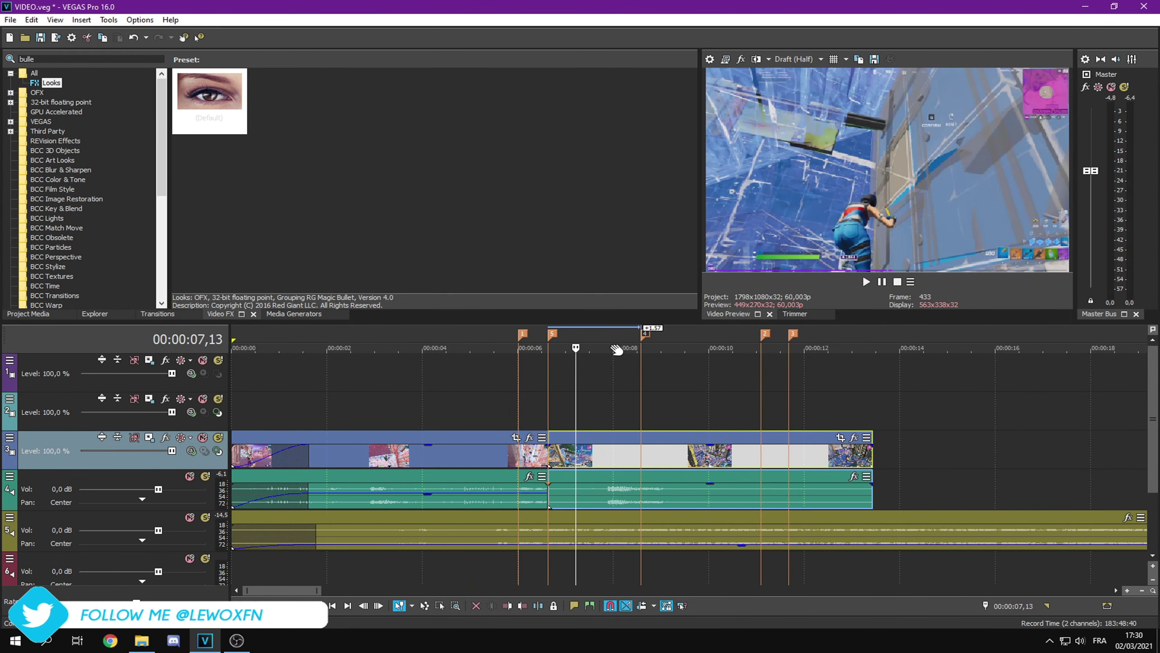
# Ungroup the second clip's audio from its video and split the audio at 00:00:07,48, where the loud sound begins
pyautogui.click(594, 366)
pyautogui.click(598, 480)
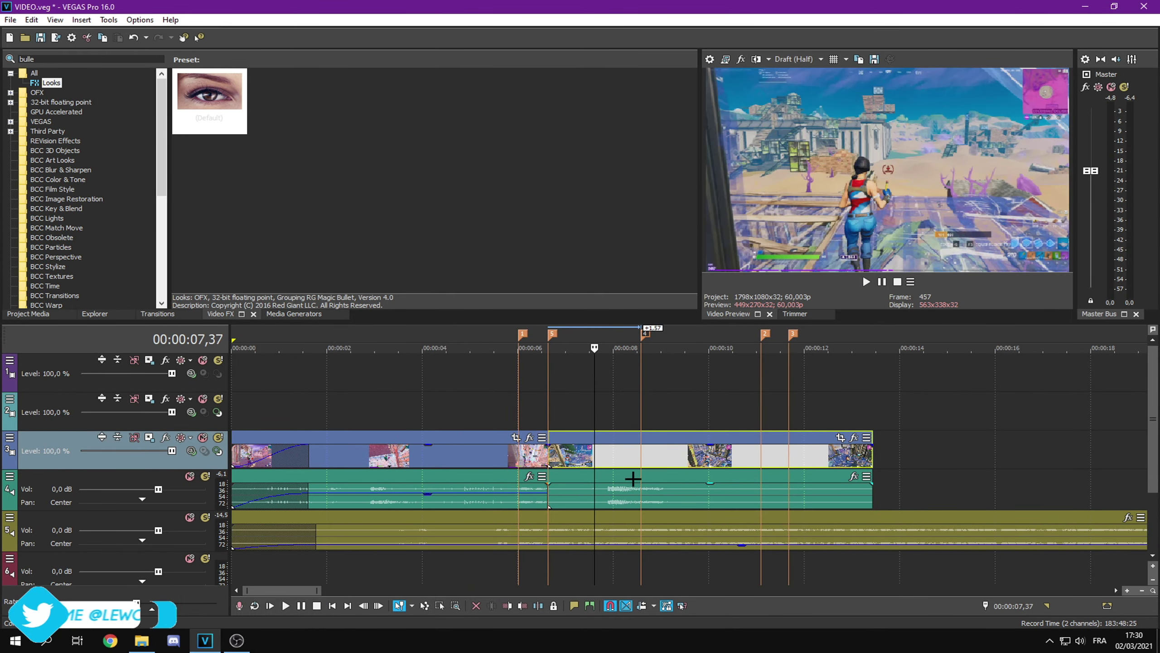
pyautogui.press('Right')
pyautogui.press('Right')
pyautogui.press('Right')
pyautogui.press('Right')
pyautogui.press('Right')
pyautogui.press('Right')
pyautogui.press('Right')
pyautogui.press('Right')
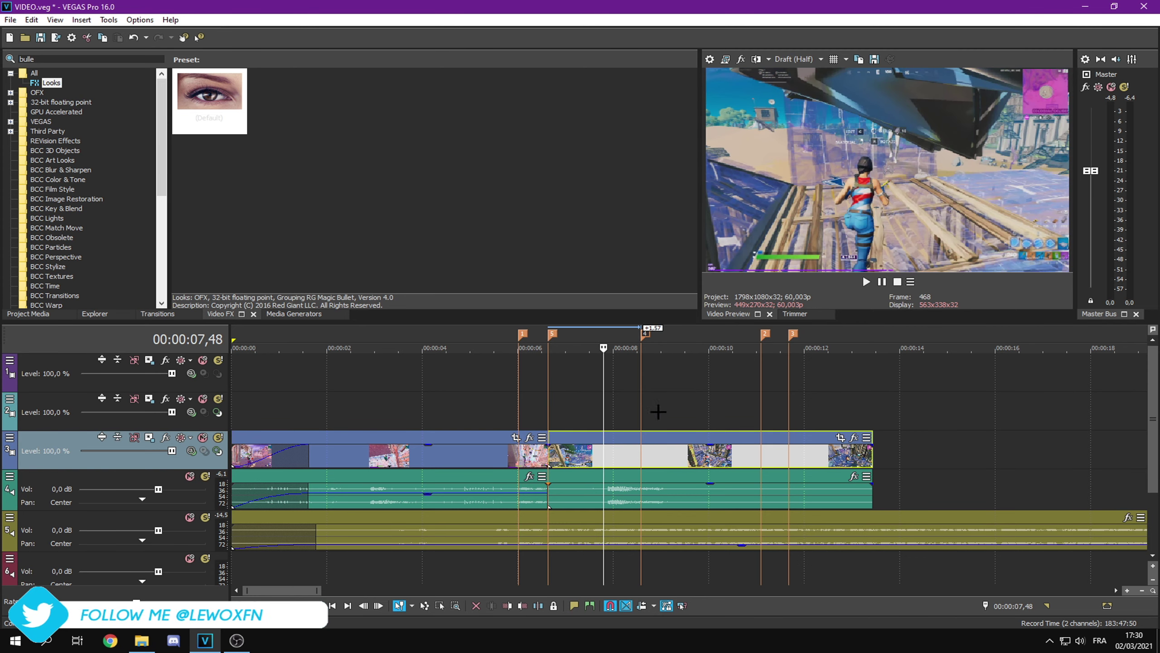
pyautogui.click(611, 490)
pyautogui.press('s')
# Split the audio again at about 8.4 seconds, lower the gain of the isolated piece and save the project
pyautogui.click(634, 490)
pyautogui.press('s')
pyautogui.moveTo(619, 484); pyautogui.dragTo(619, 495)
pyautogui.hotkey('ctrl', 's')
# Split the second clip's video and audio at 00:00:09,13 and delete everything after the cut
pyautogui.click(866, 281)
pyautogui.click(880, 279)
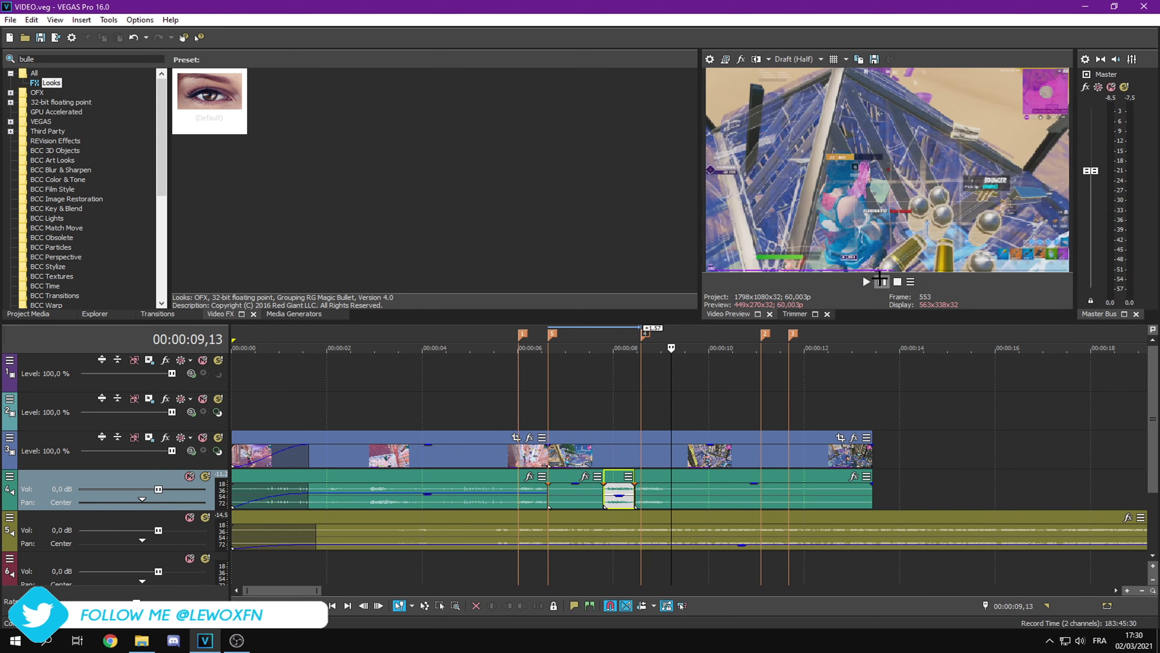
pyautogui.click(675, 448)
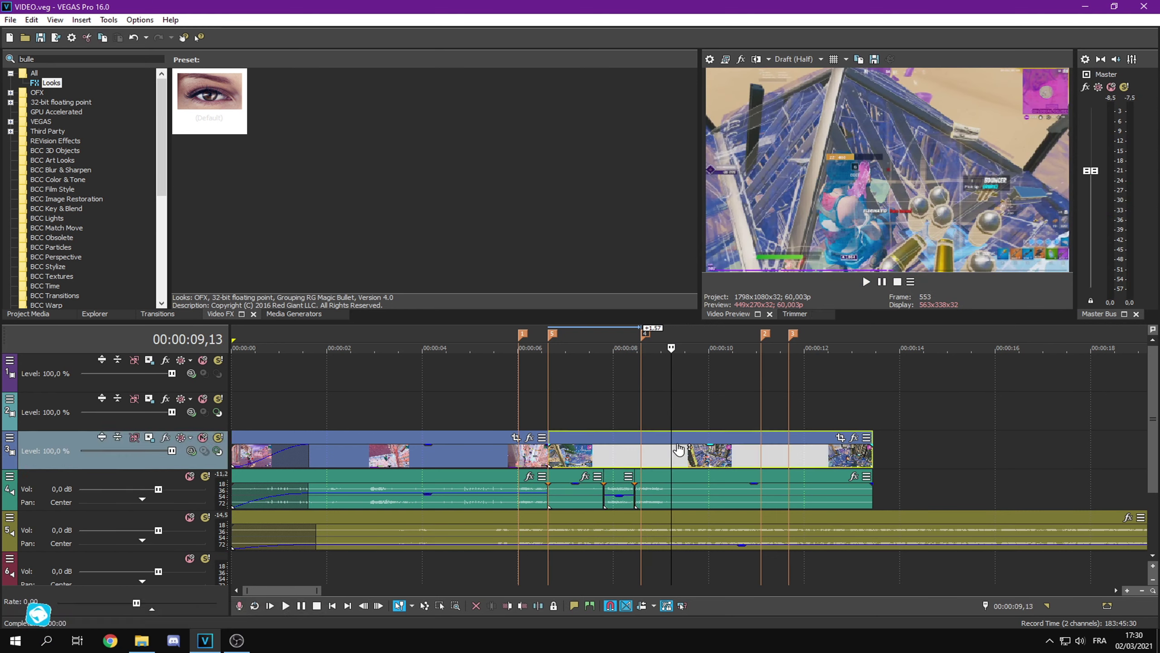
pyautogui.press('s')
pyautogui.press('Delete')
pyautogui.click(678, 490)
pyautogui.press('s')
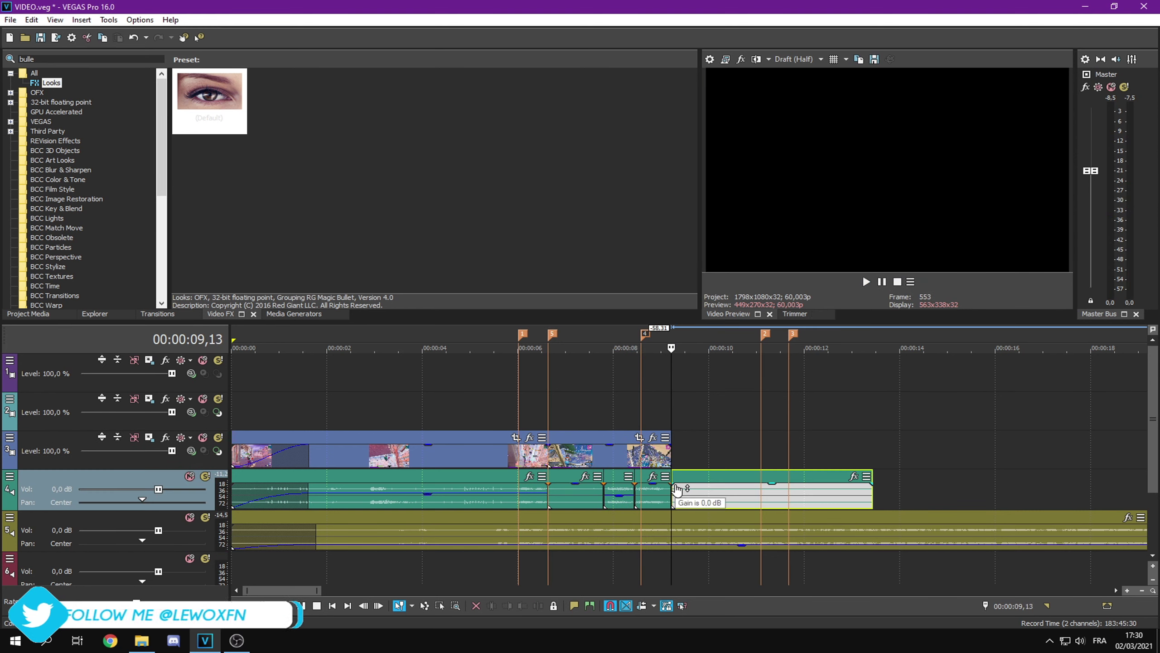
pyautogui.press('Delete')
# Play the end of the trimmed second clip and save the project
pyautogui.click(614, 331)
pyautogui.press('space')
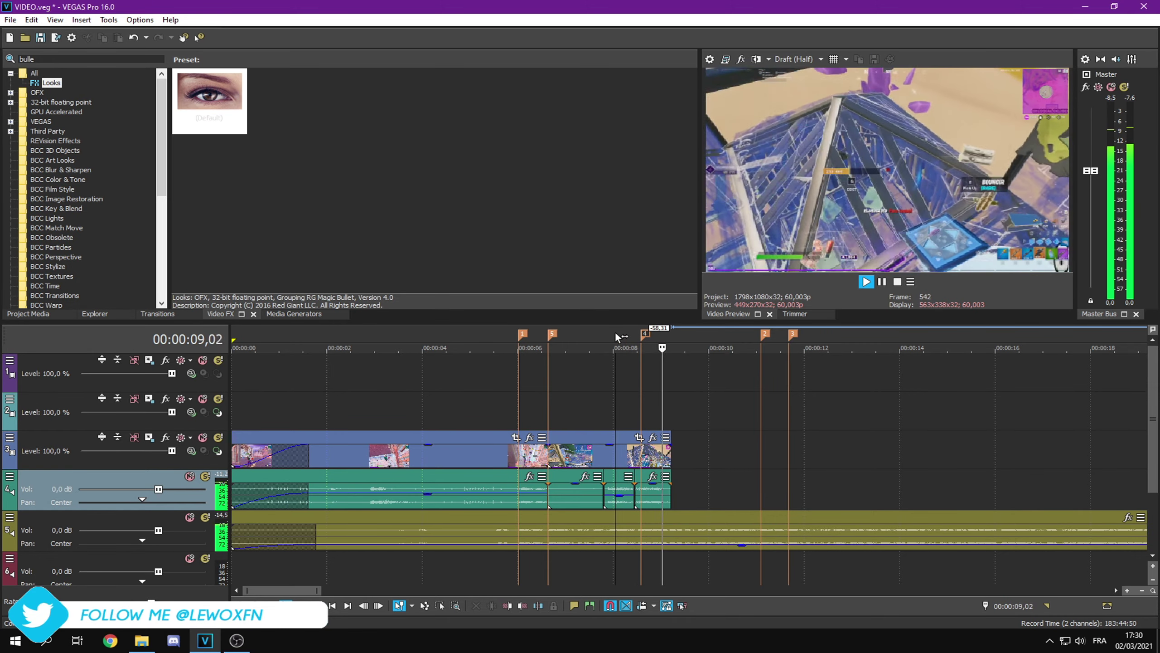
pyautogui.scroll(-3, 662, 456)
pyautogui.press('space')
pyautogui.hotkey('ctrl', 's')
# Move the last gameplay clip earlier to about 00:00:29 and play its later part
pyautogui.scroll(-3, 796, 451)
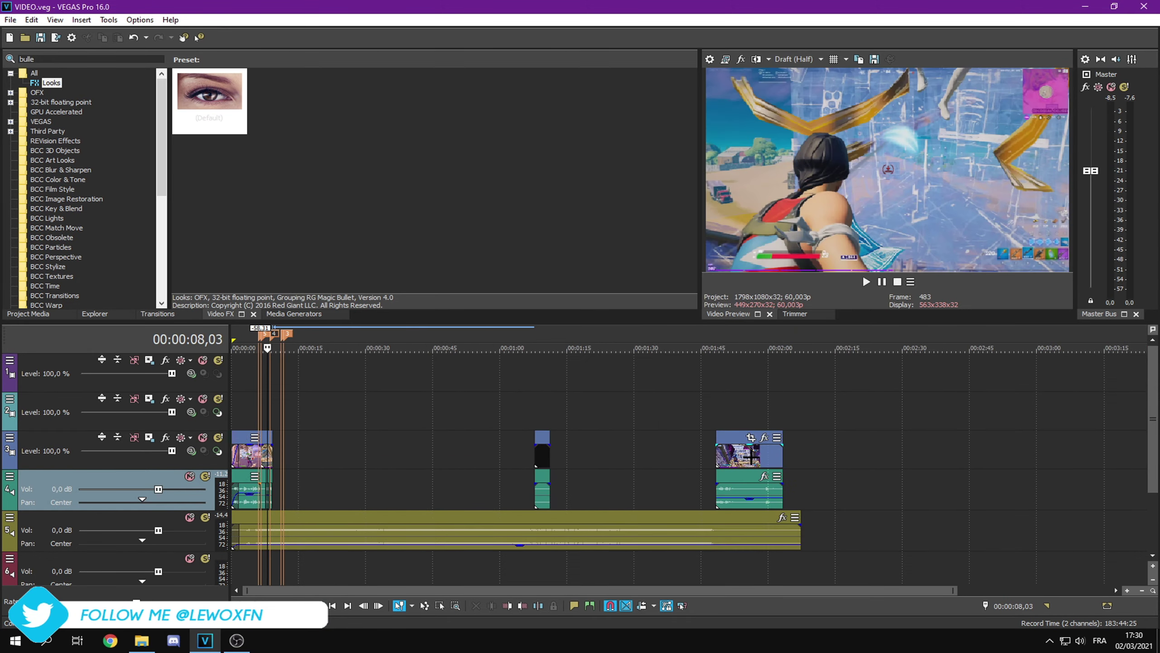
pyautogui.moveTo(745, 451); pyautogui.dragTo(387, 453)
pyautogui.click(371, 333)
pyautogui.scroll(3, 371, 332)
pyautogui.press('space')
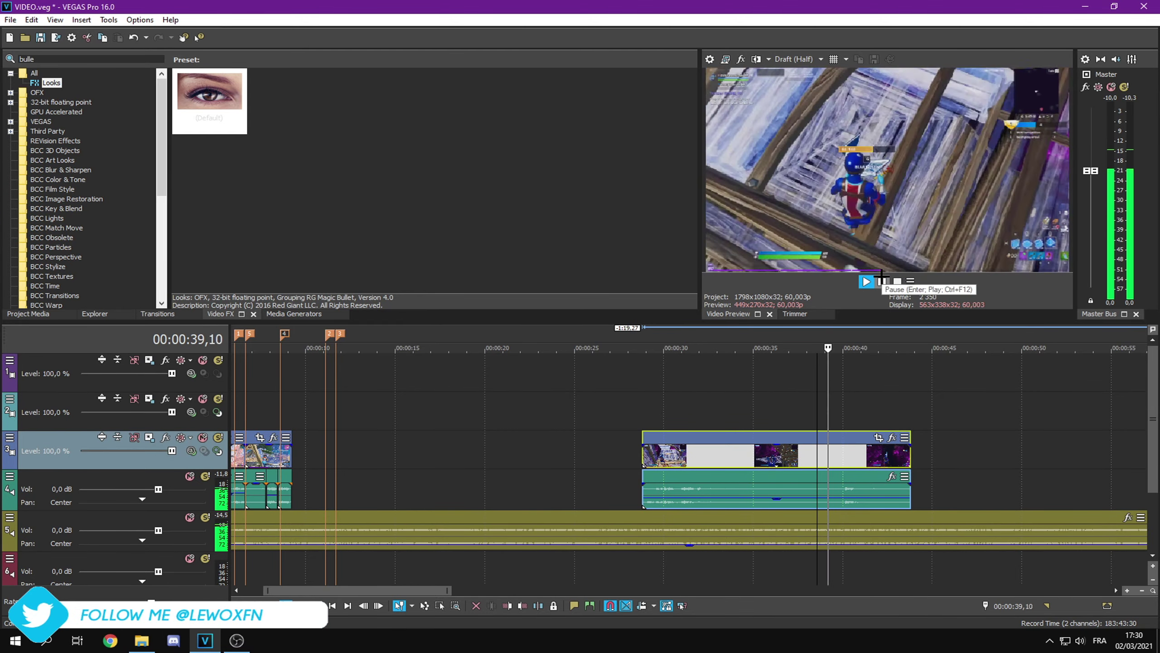
# Split the last gameplay clip at 00:00:40,06 and delete the part before the split
pyautogui.click(882, 280)
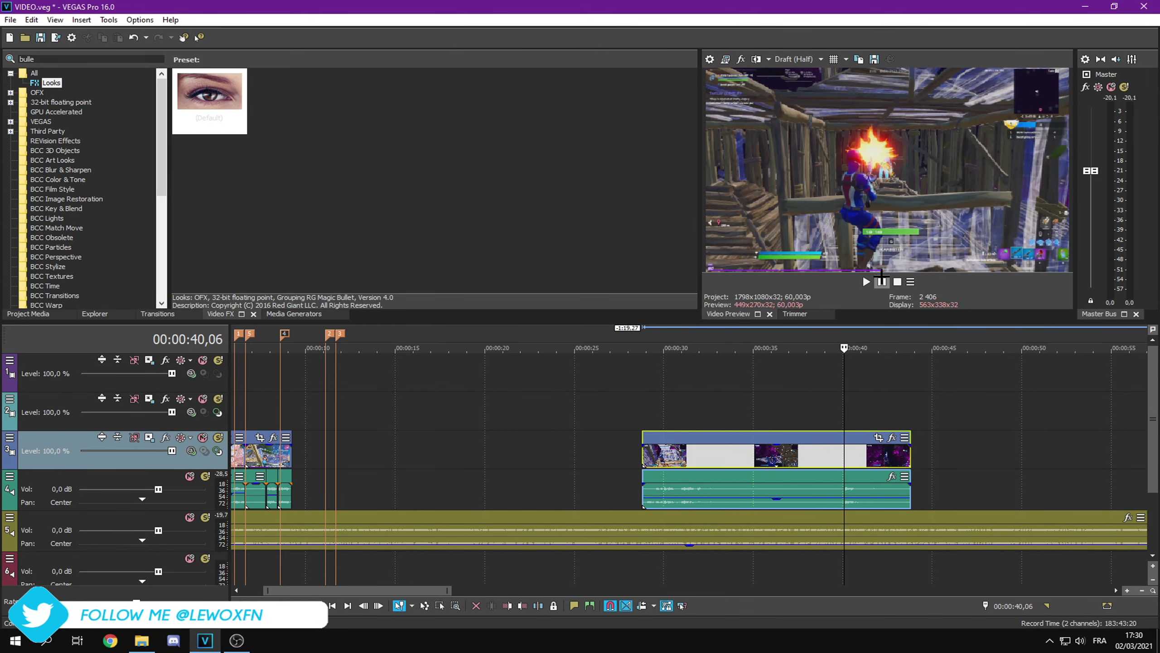
pyautogui.press('s')
pyautogui.click(774, 450)
pyautogui.press('Delete')
# Move the remaining piece to the marker at 00:00:11,06 and extend its start back to the second clip's end at 00:00:09,13
pyautogui.moveTo(865, 462); pyautogui.dragTo(346, 461)
pyautogui.click(330, 335)
pyautogui.scroll(3, 630, 459)
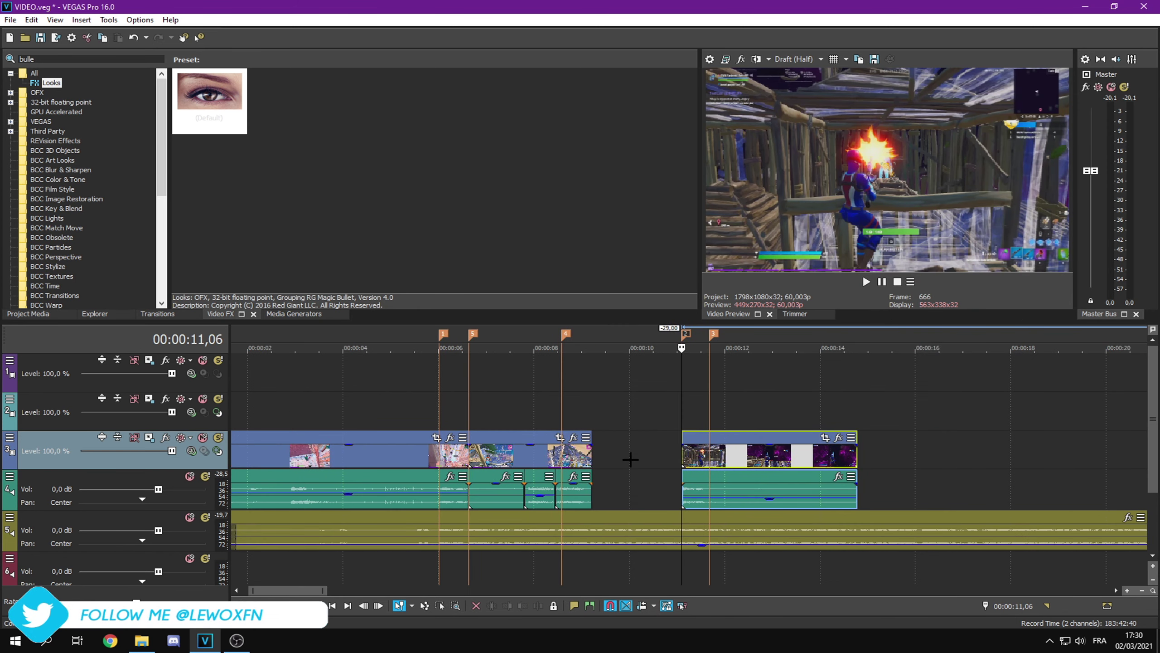
pyautogui.moveTo(705, 458); pyautogui.dragTo(616, 457)
pyautogui.click(592, 341)
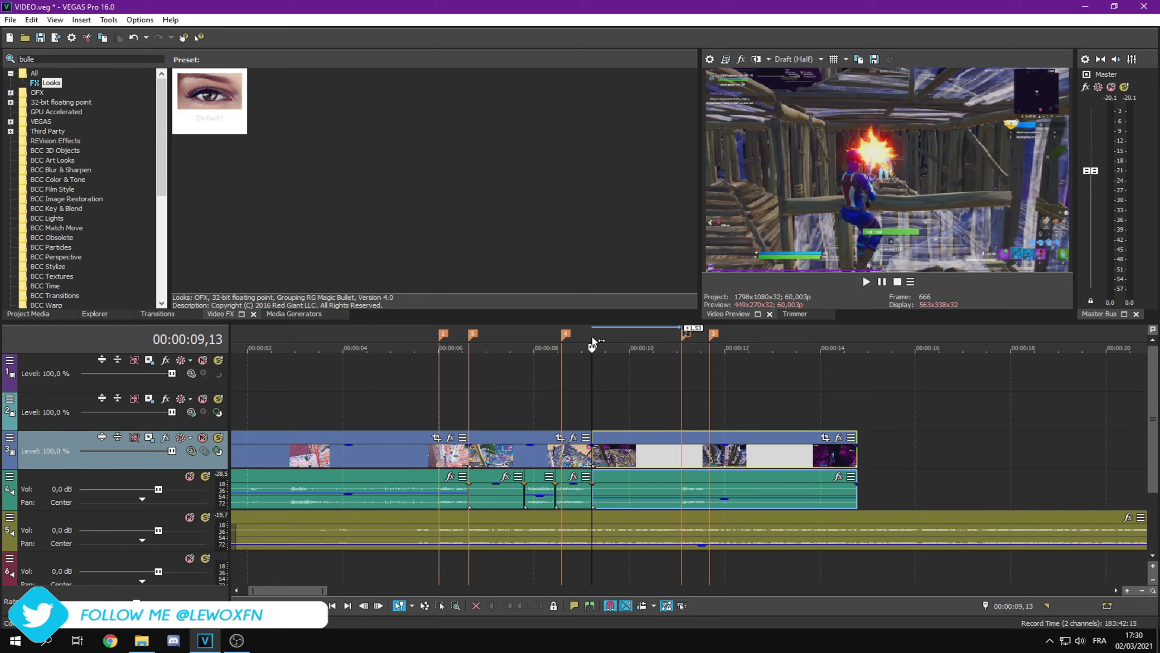
# Play the third clip from its start at 00:00:09,13 and check the frames around the 00:00:11,06 marker
pyautogui.press('space')
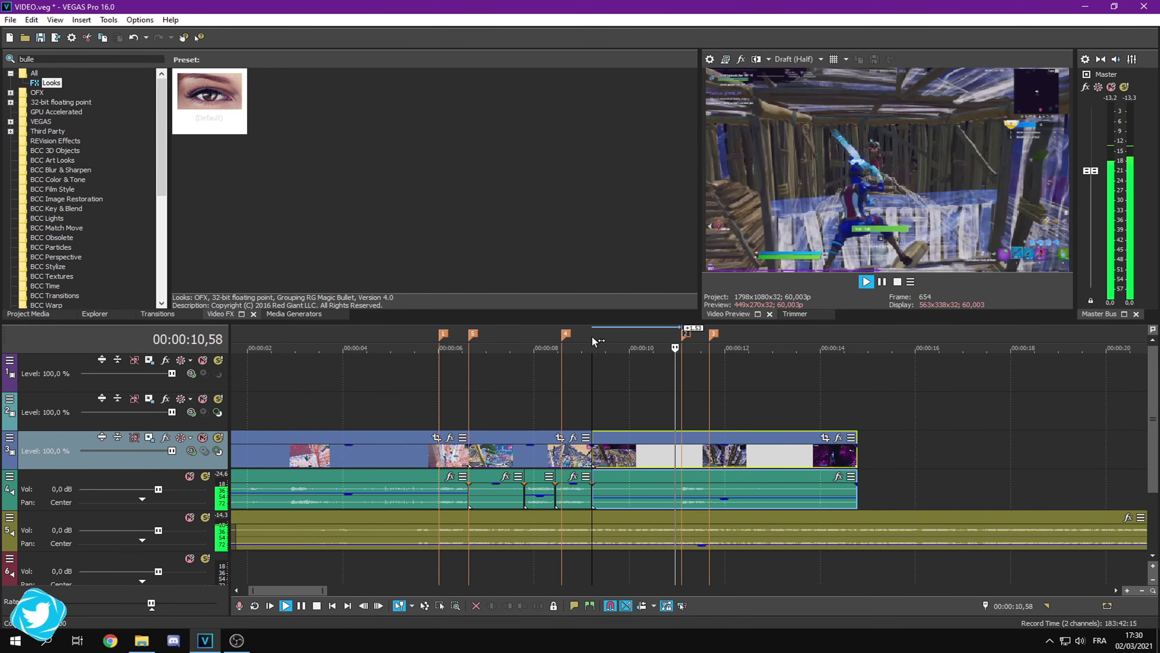
pyautogui.press('space')
pyautogui.click(686, 336)
pyautogui.press('space')
pyautogui.press('space')
pyautogui.scroll(4, 757, 457)
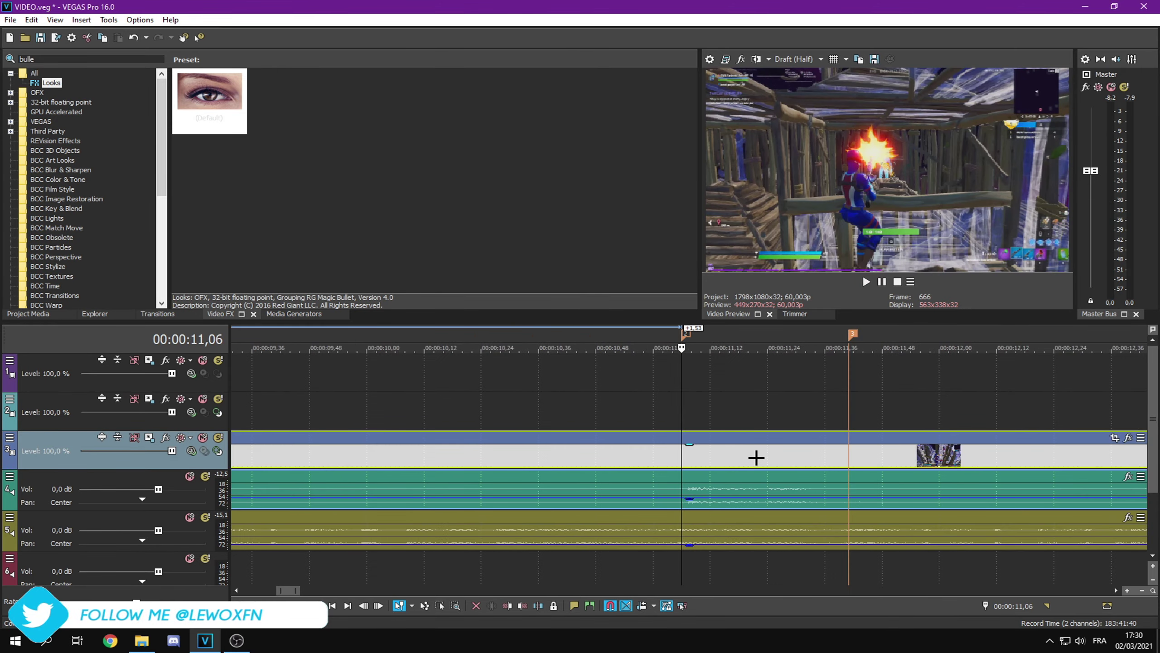
pyautogui.scroll(3, 732, 467)
pyautogui.scroll(-7, 704, 454)
# Shorten the second clip's end by one frame and play across its cut to the third clip
pyautogui.click(498, 443)
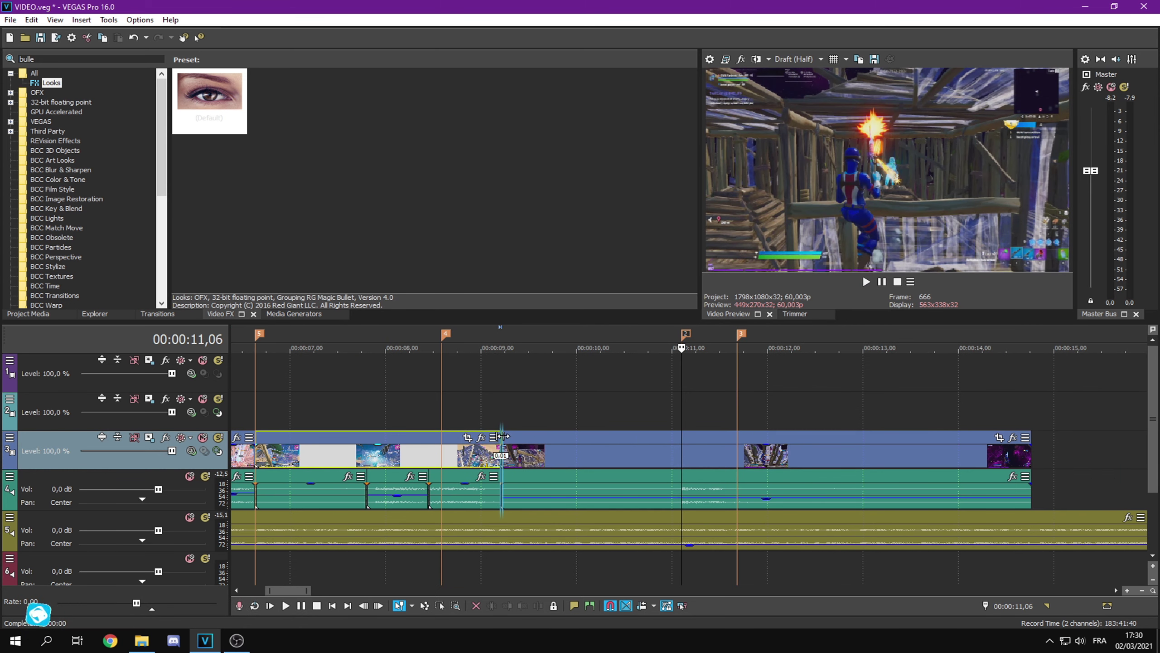
pyautogui.click(500, 342)
pyautogui.click(435, 339)
pyautogui.press('space')
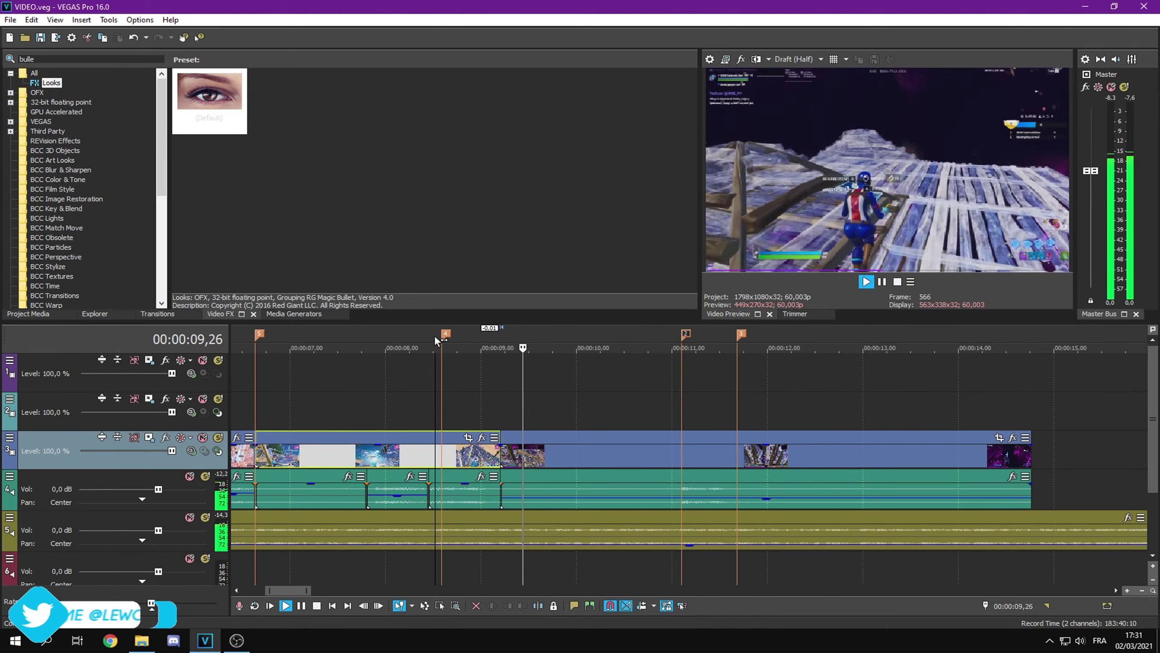
# Play the montage from its beginning and replay the passage around the first marker at 00:00:06,01
pyautogui.scroll(-7, 239, 342)
pyautogui.click(236, 339)
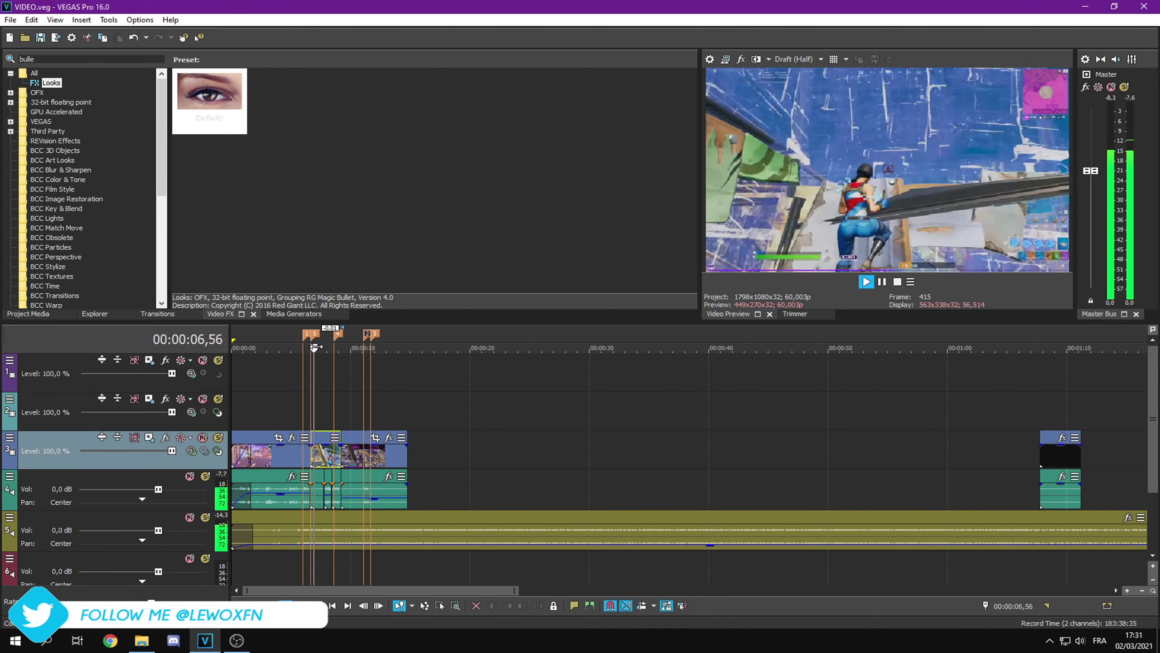
pyautogui.click(281, 338)
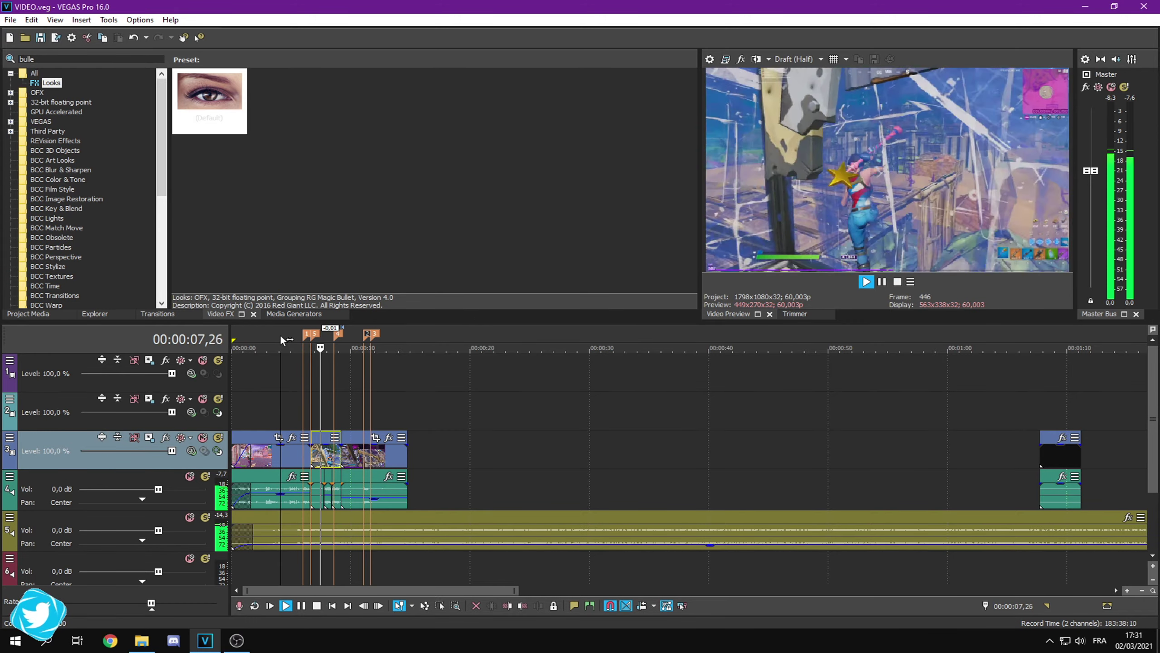
pyautogui.click(306, 337)
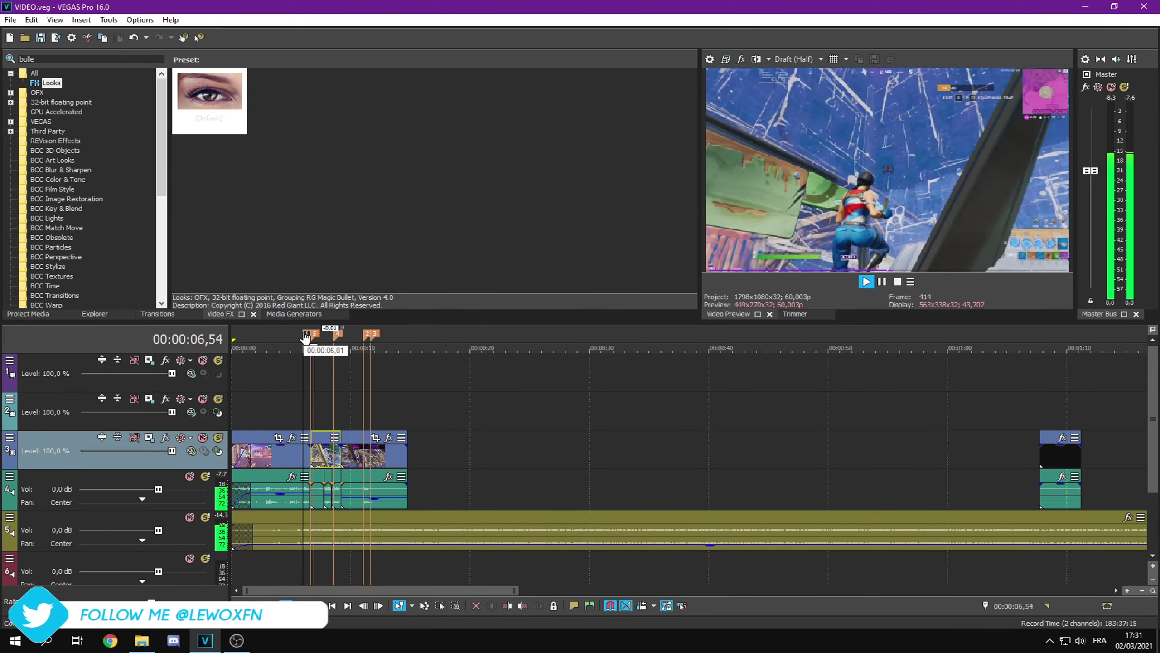
pyautogui.click(305, 336)
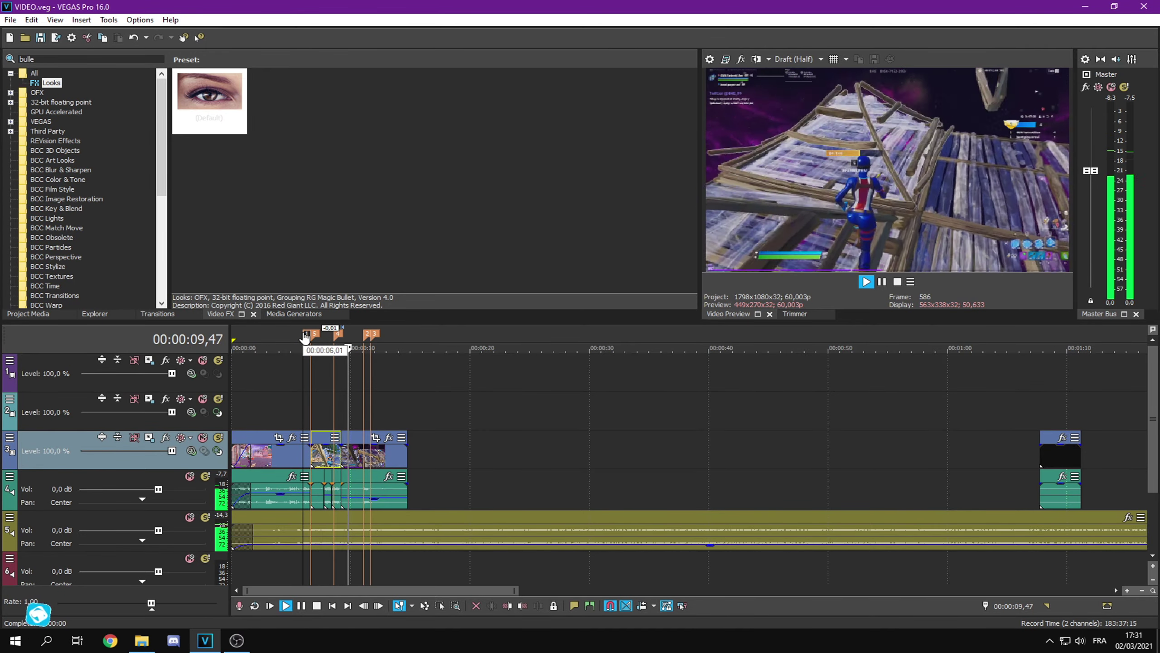
# Insert a velocity envelope on the first gameplay clip with the cursor at the 00:00:06,01 marker
pyautogui.scroll(4, 305, 336)
pyautogui.press('w')
pyautogui.click(522, 337)
pyautogui.press('space')
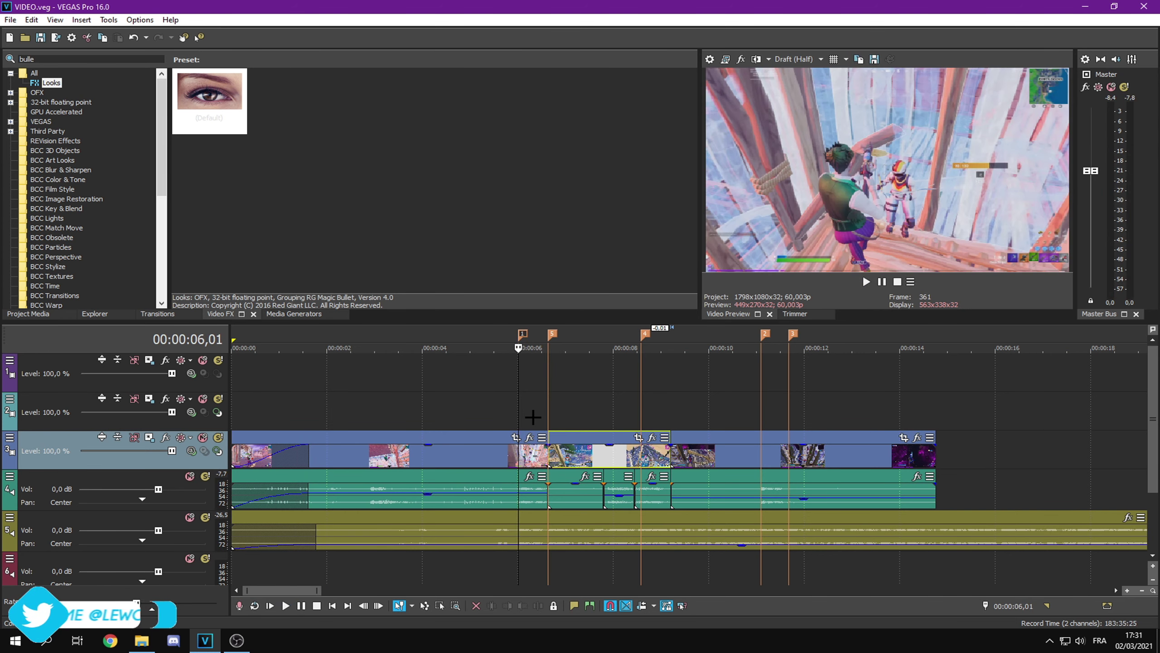
pyautogui.scroll(6, 552, 466)
pyautogui.rightClick(684, 455)
pyautogui.moveTo(786, 502)
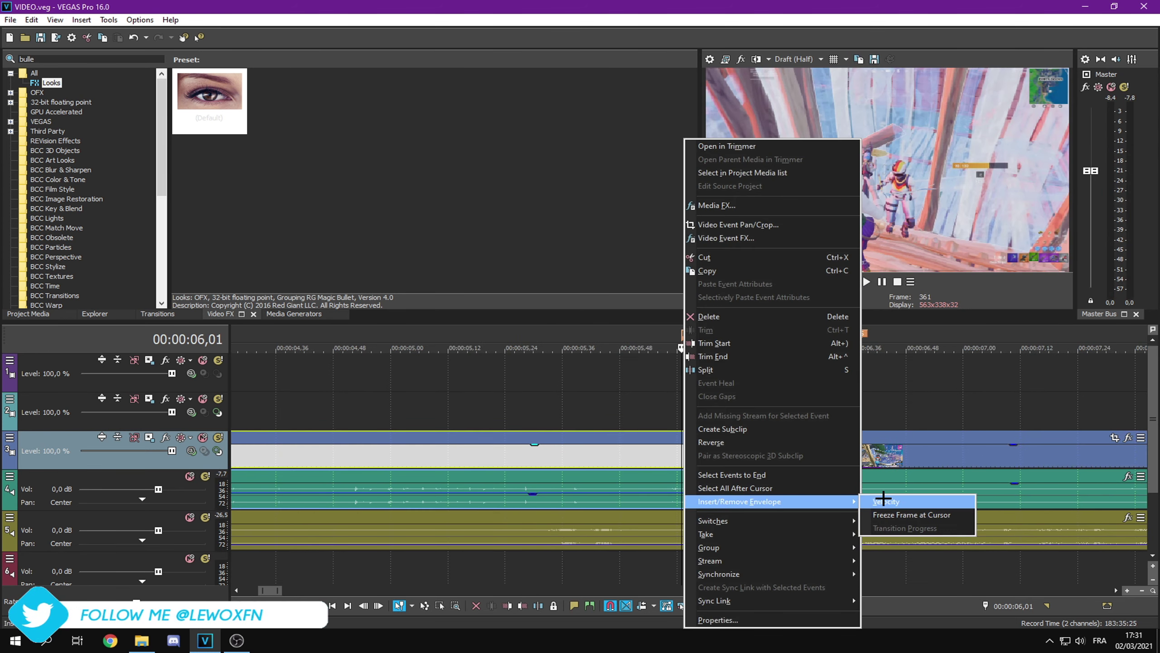
pyautogui.click(883, 501)
# Add a velocity point on the first clip exactly at the 00:00:06,01 marker and raise the speed there
pyautogui.scroll(4, 684, 467)
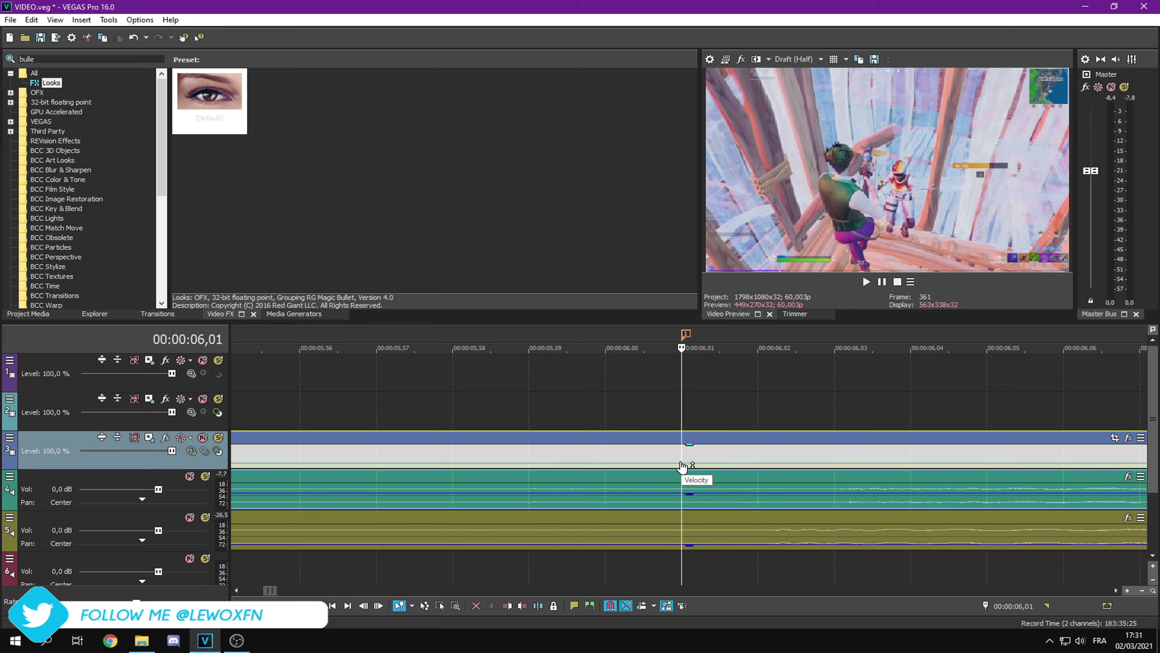
pyautogui.doubleClick(681, 463)
pyautogui.click(683, 330)
pyautogui.scroll(4, 687, 478)
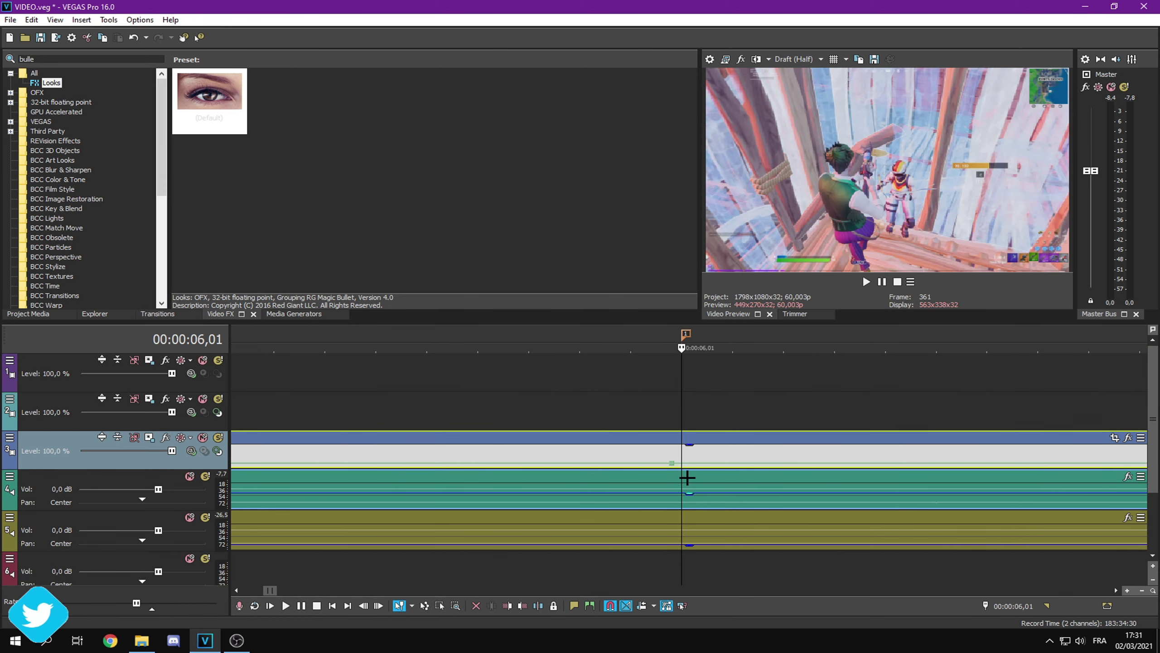
pyautogui.moveTo(644, 464); pyautogui.dragTo(682, 465)
pyautogui.rightClick(683, 461)
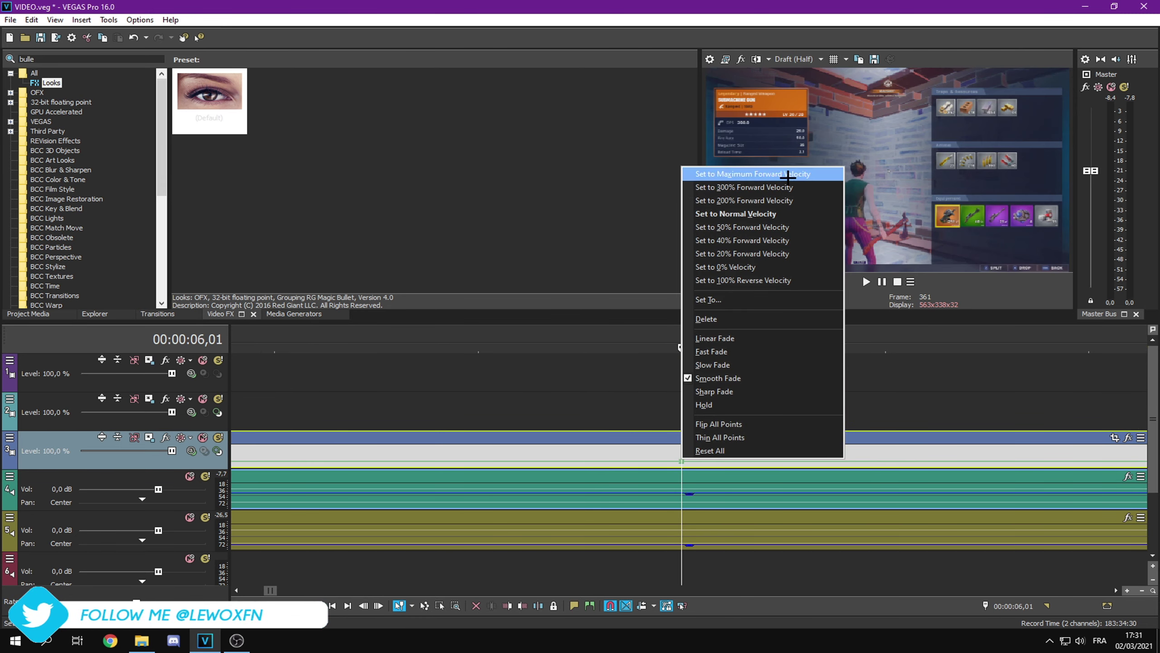
pyautogui.click(771, 215)
# Add a second velocity point at 00:00:06,04, three frames after the marker, and set it to 50% forward velocity
pyautogui.scroll(4, 689, 437)
pyautogui.press('Right')
pyautogui.press('Right')
pyautogui.press('Right')
pyautogui.scroll(6, 724, 461)
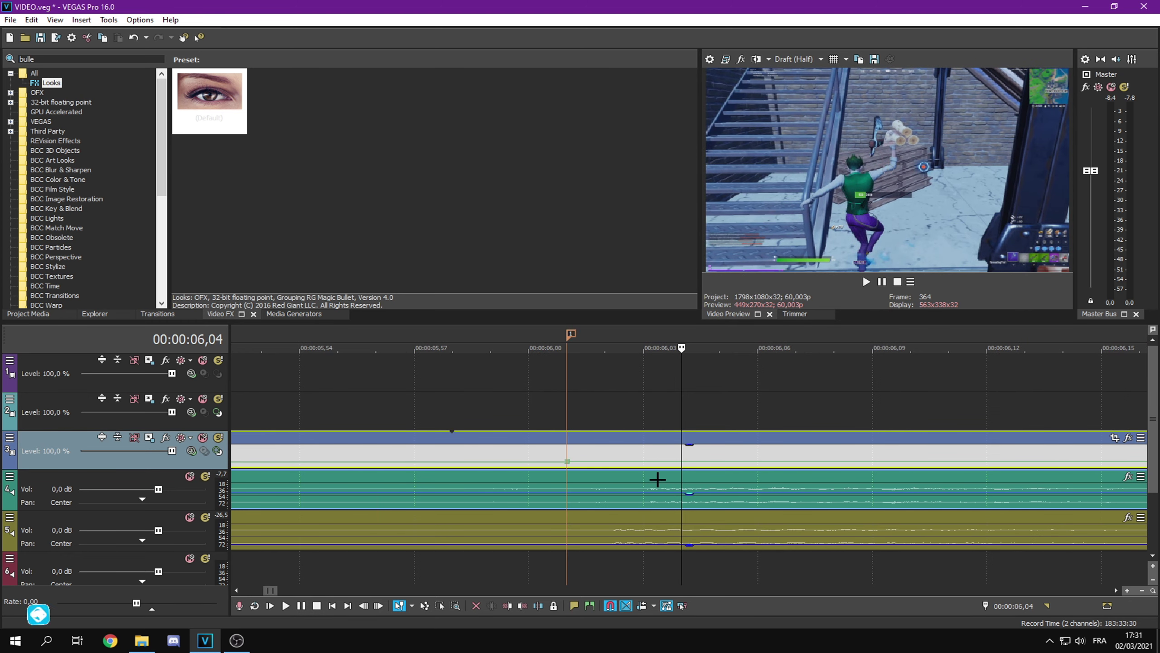
pyautogui.rightClick(681, 461)
pyautogui.click(763, 228)
# Add a velocity point at 00:00:05,55, ahead of the first marker, and set it to normal velocity
pyautogui.scroll(-5, 600, 466)
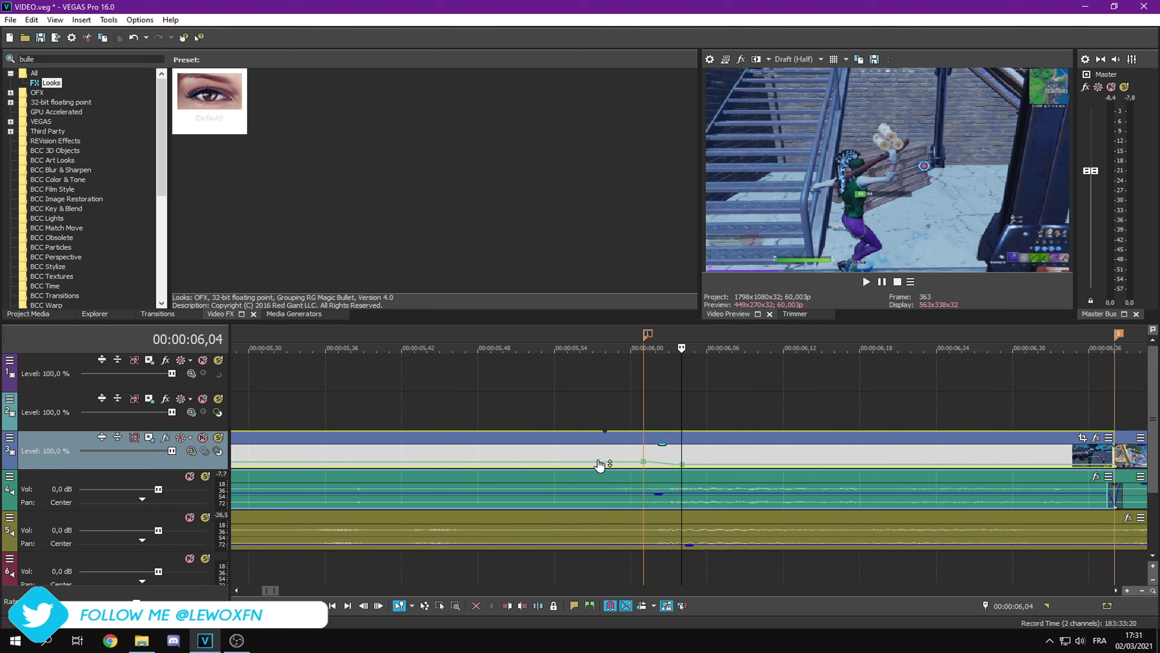
pyautogui.click(656, 333)
pyautogui.scroll(3, 720, 412)
pyautogui.press('Left')
pyautogui.press('Left')
pyautogui.press('Left')
pyautogui.press('Left')
pyautogui.press('Left')
pyautogui.press('Left')
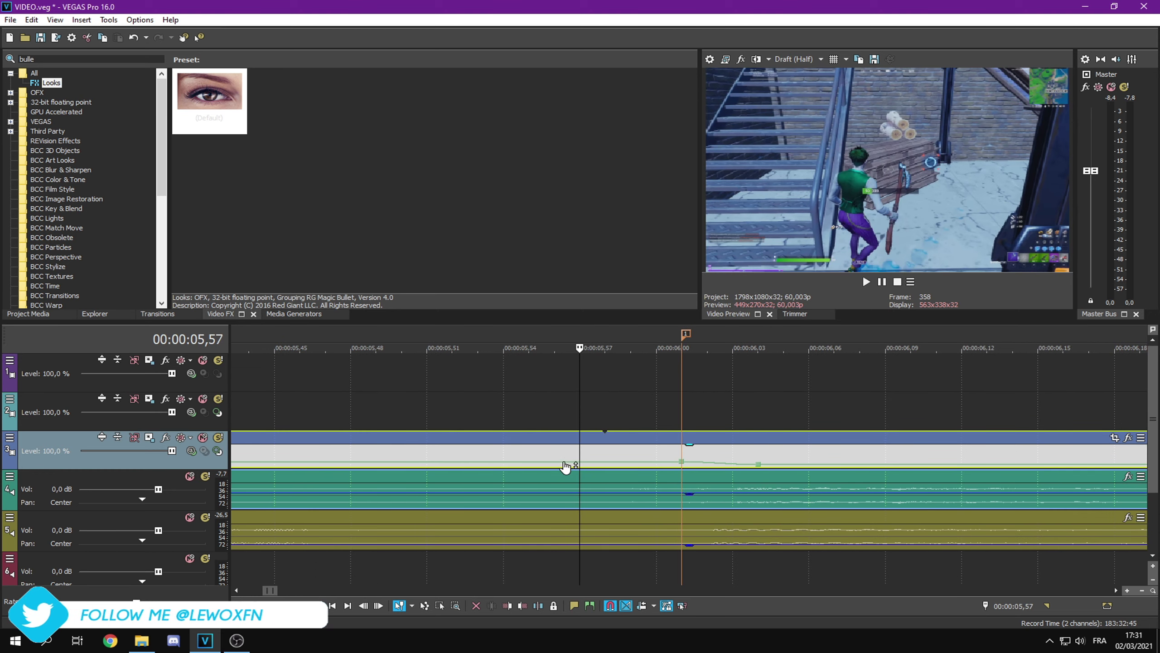
pyautogui.doubleClick(529, 461)
pyautogui.rightClick(529, 463)
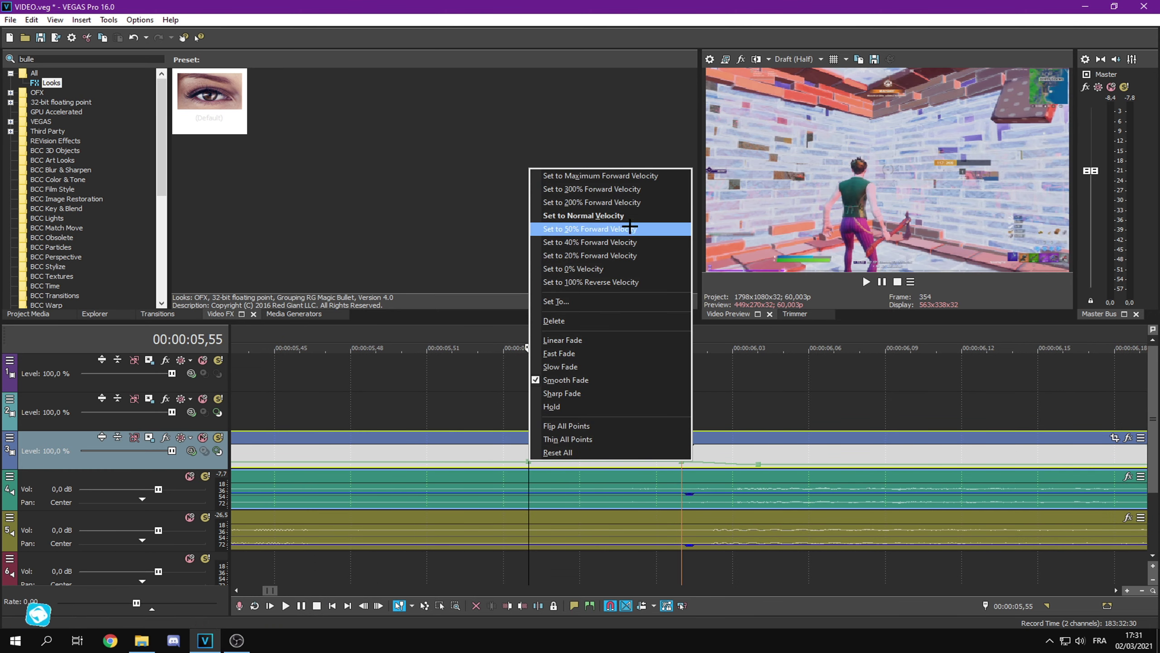
pyautogui.click(625, 217)
# Play the first clip's speed ramp from 00:00:05,35 and save the project
pyautogui.scroll(-5, 650, 348)
pyautogui.click(649, 337)
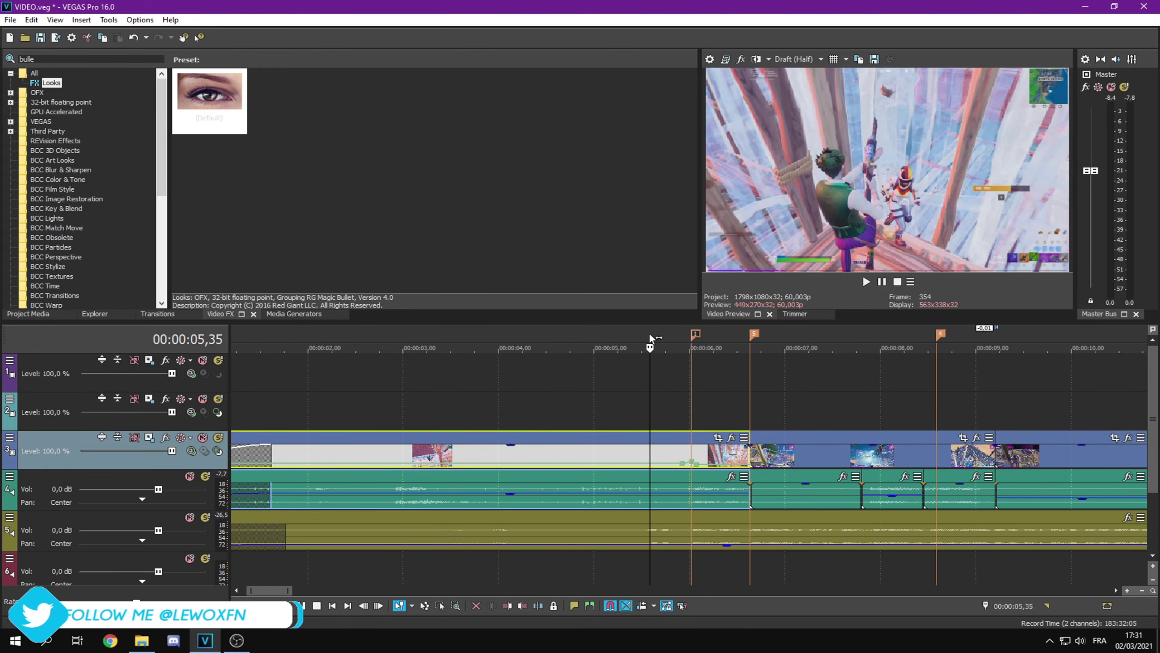
pyautogui.press('space')
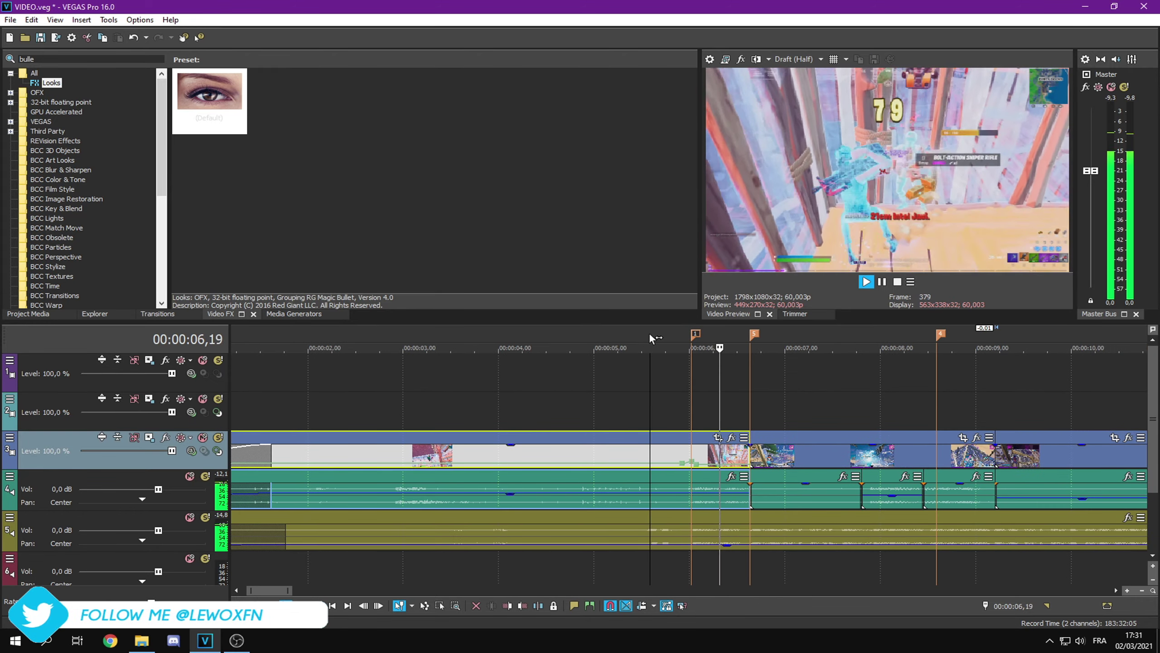
pyautogui.hotkey('ctrl', 's')
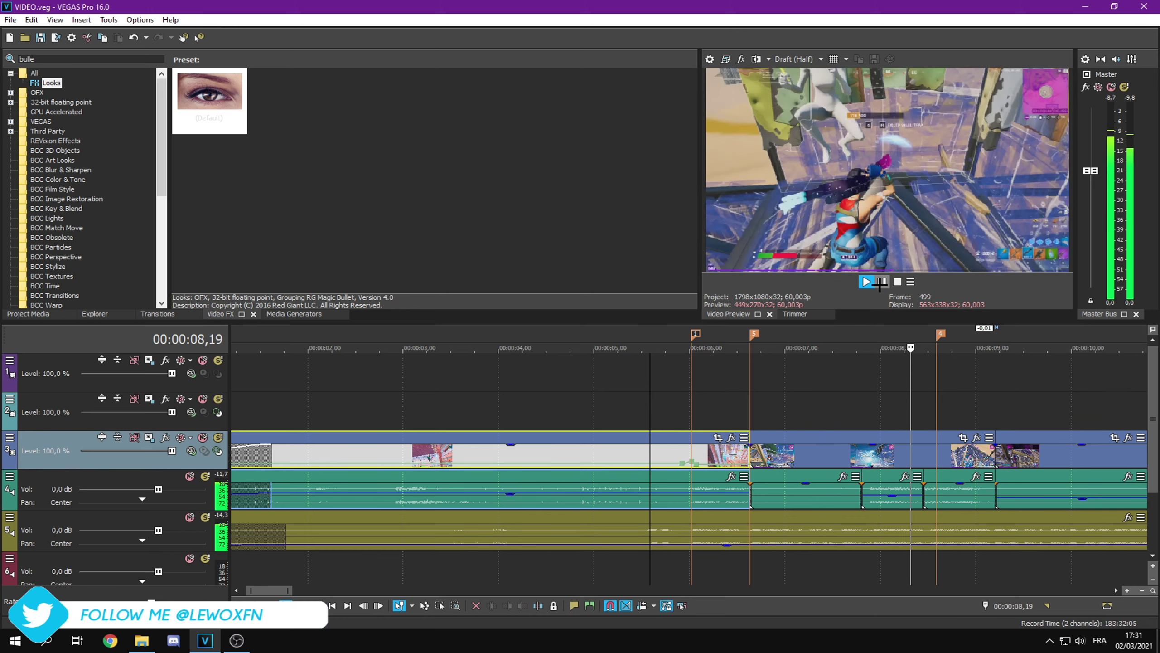
# Insert a velocity envelope on the second gameplay clip with the cursor at the 00:00:08,35 marker
pyautogui.click(934, 350)
pyautogui.scroll(8, 939, 449)
pyautogui.rightClick(711, 453)
pyautogui.moveTo(800, 501)
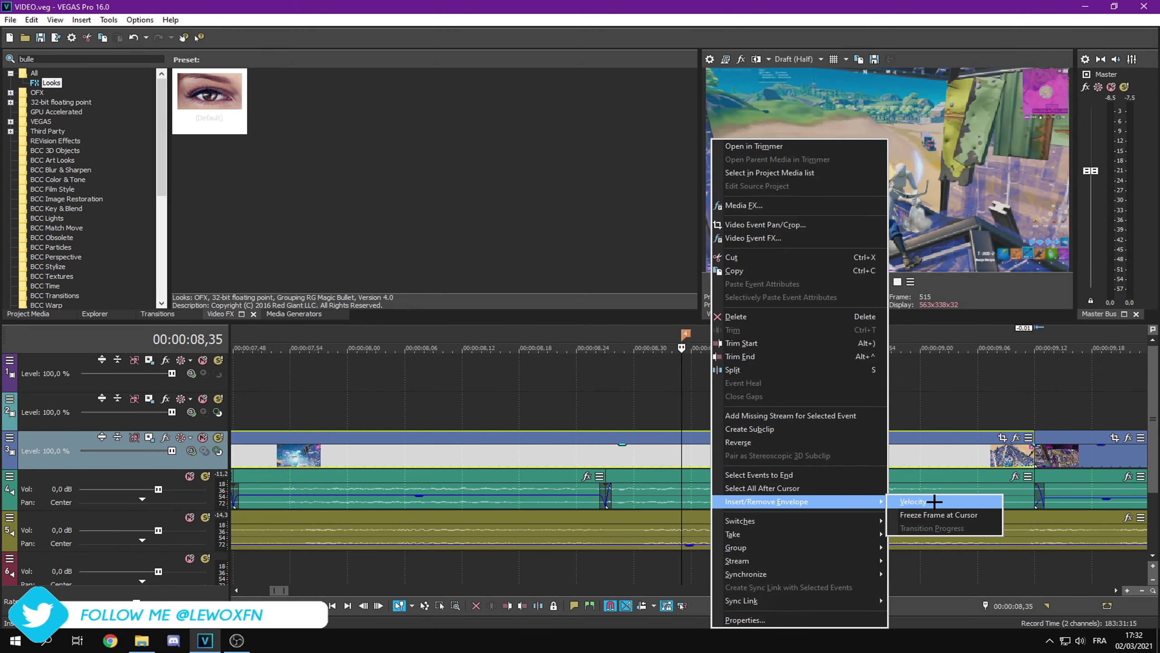
pyautogui.click(934, 501)
# Add a velocity point on the second clip aligned to the 00:00:08,35 marker and raise the speed there
pyautogui.scroll(5, 682, 469)
pyautogui.doubleClick(684, 462)
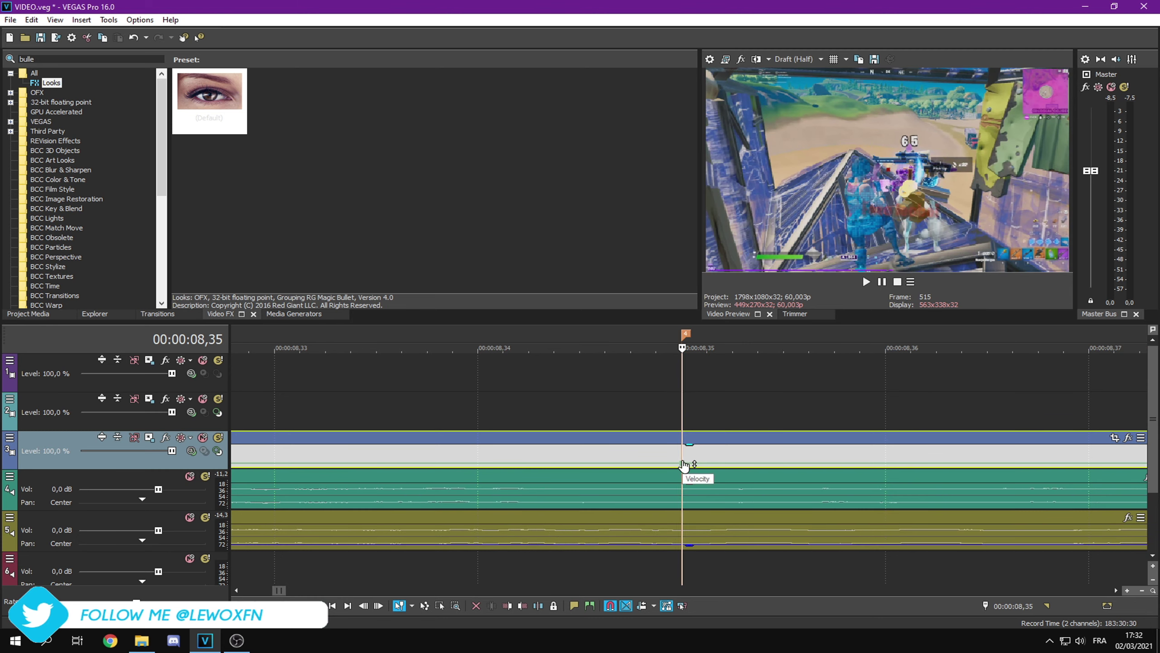
pyautogui.scroll(3, 720, 360)
pyautogui.moveTo(683, 465)
pyautogui.mouseDown()
pyautogui.moveTo(668, 474)
pyautogui.moveTo(665, 461)
pyautogui.mouseUp()
pyautogui.rightClick(666, 461)
pyautogui.click(720, 216)
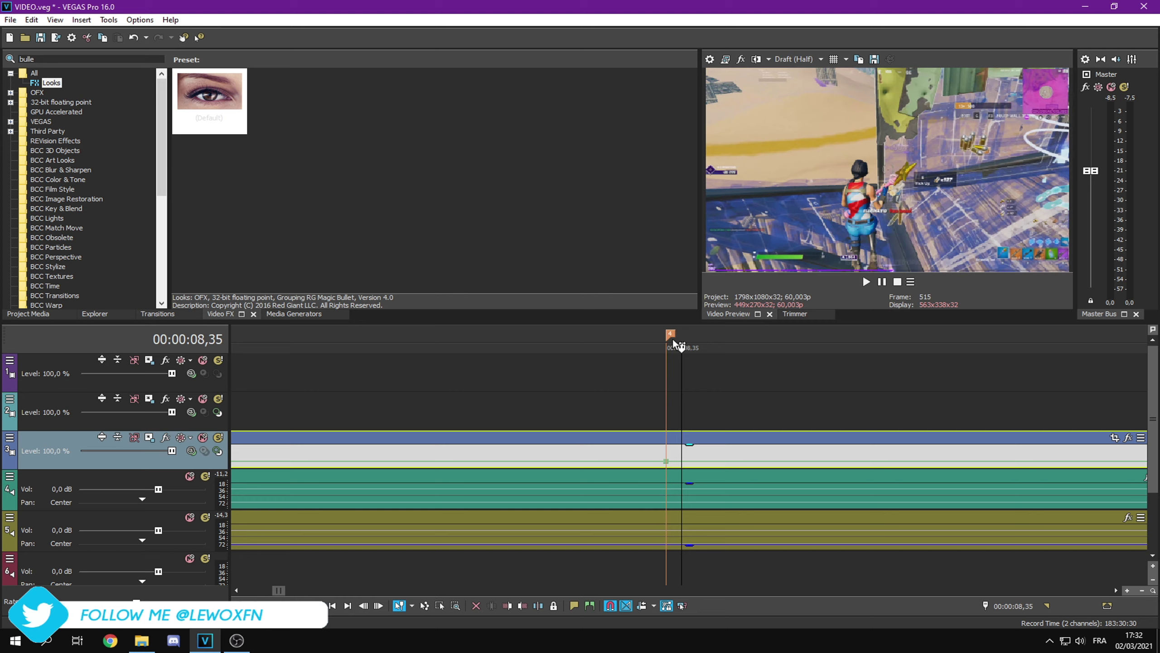
# Add a velocity point at 00:00:08,38, three frames after the marker, and slow the second clip down there
pyautogui.press('Right')
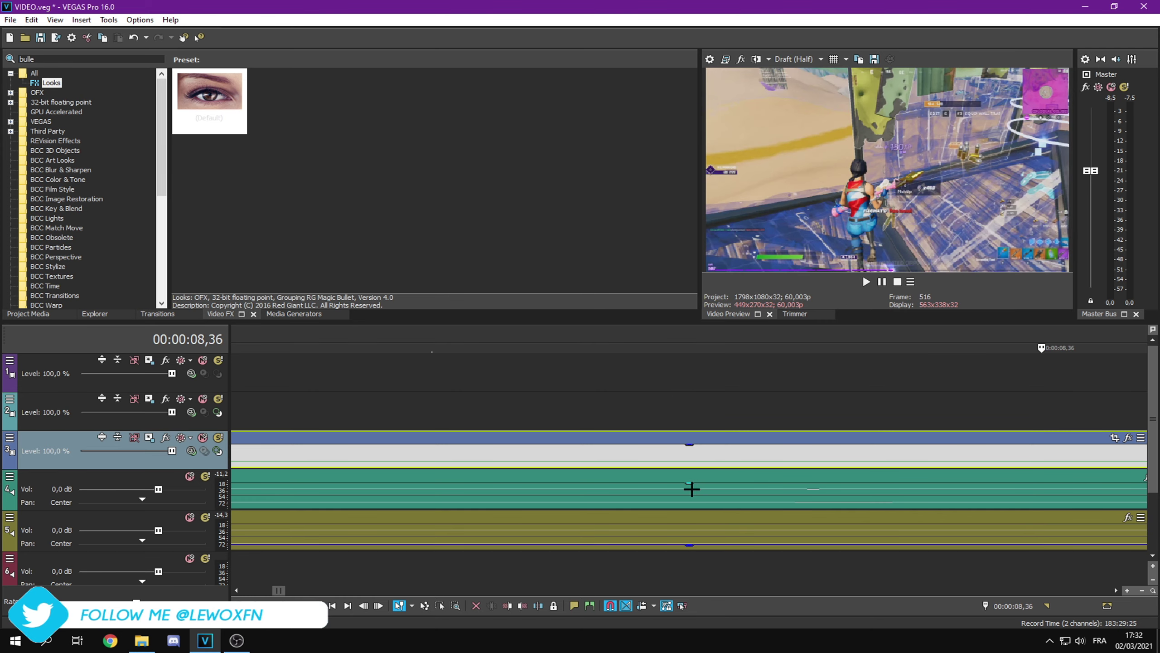
pyautogui.press('Right')
pyautogui.press('Right')
pyautogui.rightClick(683, 462)
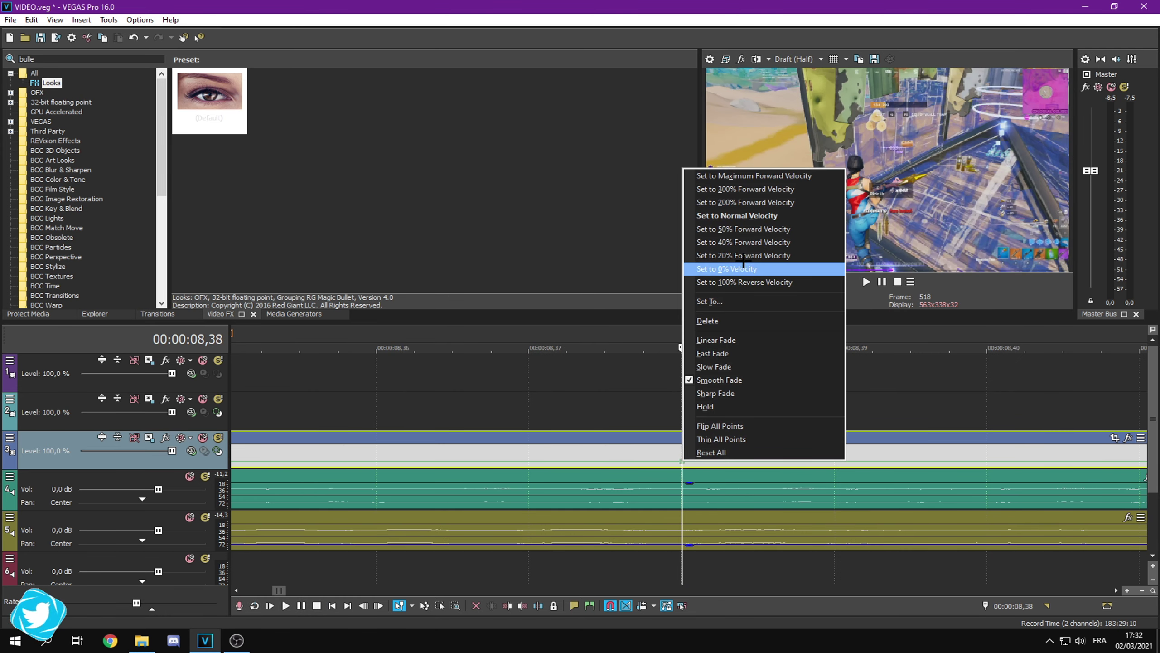
pyautogui.click(744, 265)
# Add a velocity point at 00:00:08,29, six frames before the marker, to start the second clip's speed ramp
pyautogui.scroll(-5, 685, 393)
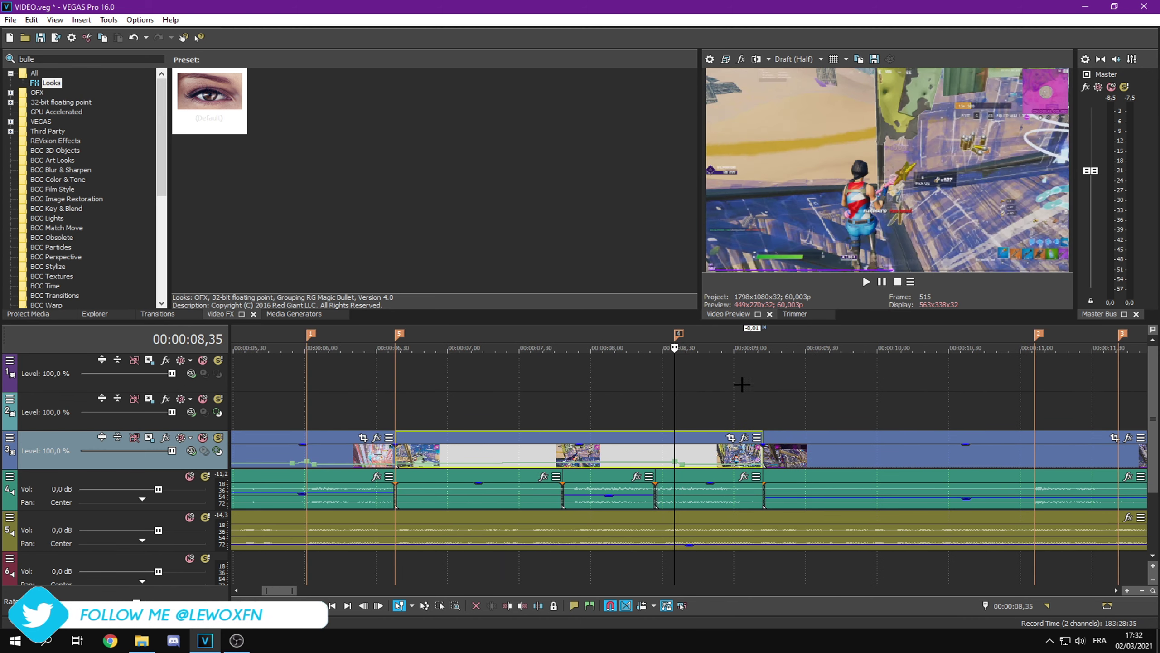
pyautogui.scroll(5, 731, 380)
pyautogui.press('Left')
pyautogui.press('Left')
pyautogui.press('Left')
pyautogui.press('Left')
pyautogui.press('Left')
pyautogui.press('Left')
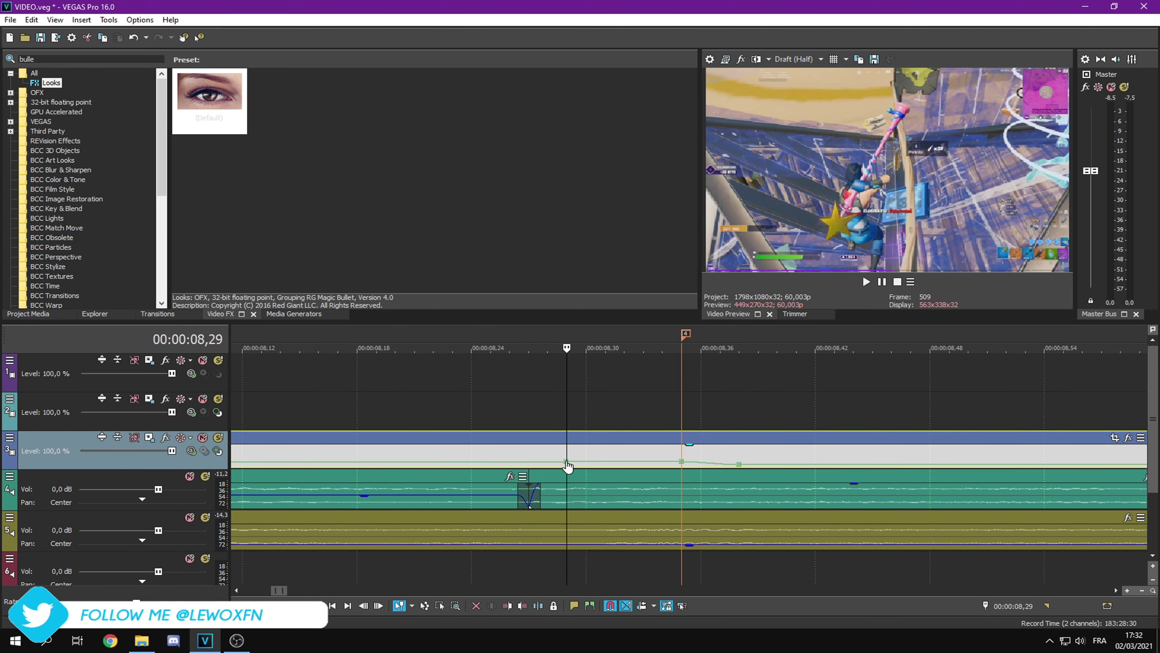
pyautogui.rightClick(568, 467)
pyautogui.click(617, 225)
# Insert a velocity envelope on the third clip and set a point at the 00:00:11,06 marker to 200% forward velocity
pyautogui.scroll(-5, 733, 365)
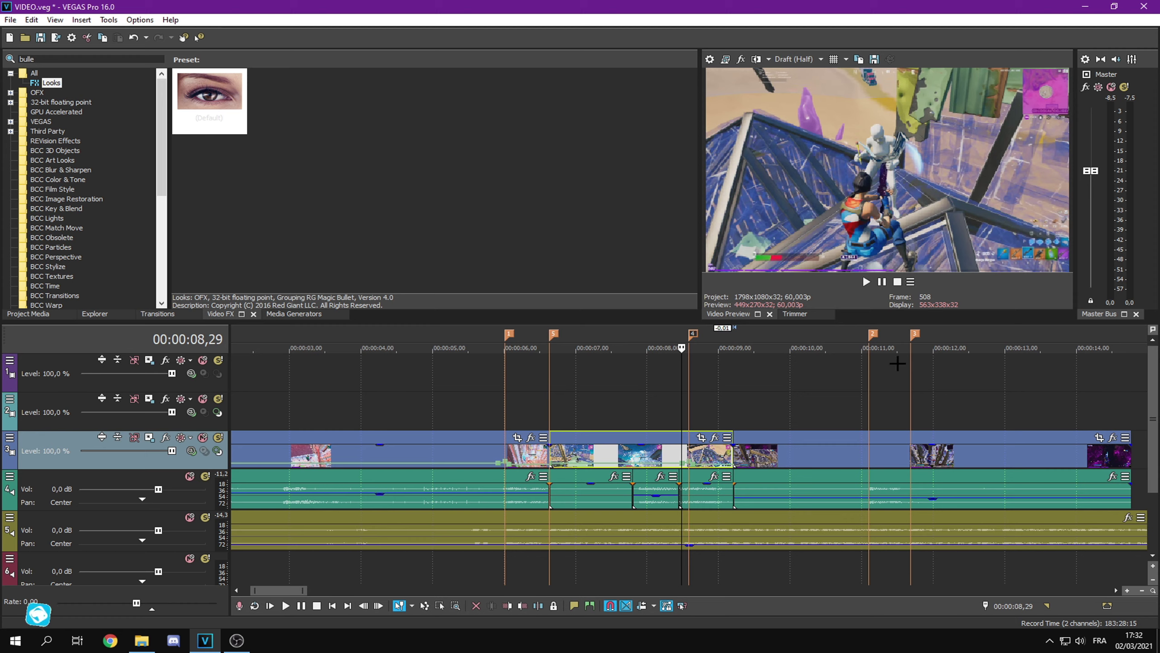
pyautogui.click(885, 338)
pyautogui.scroll(5, 847, 446)
pyautogui.rightClick(687, 453)
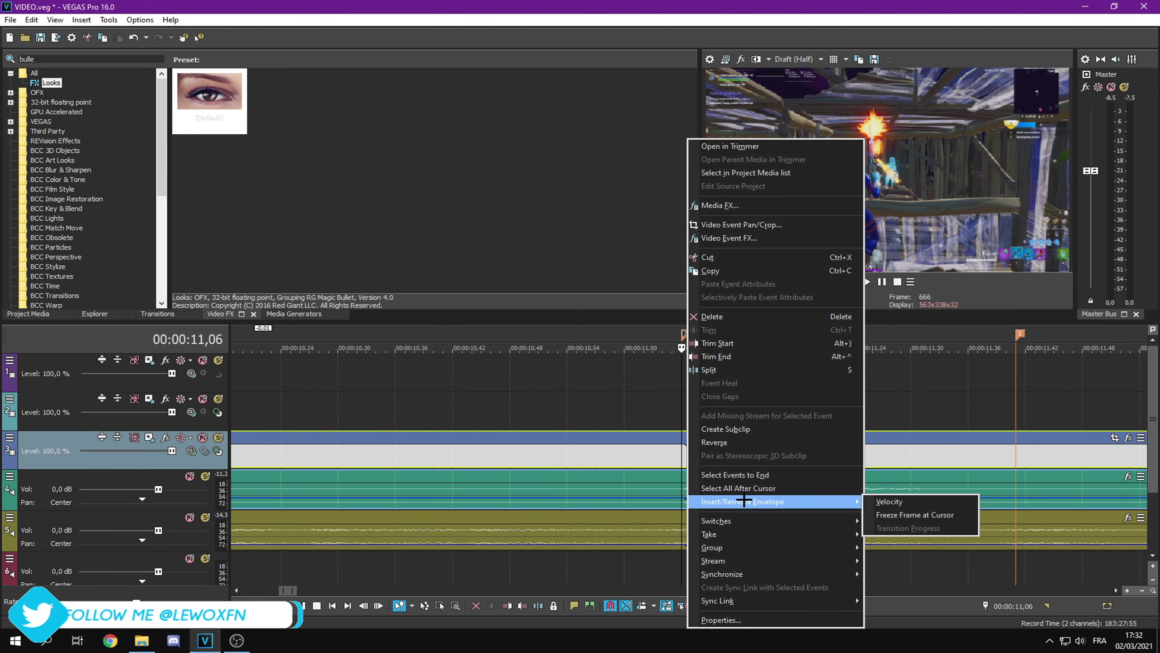
pyautogui.click(889, 505)
pyautogui.scroll(8, 679, 471)
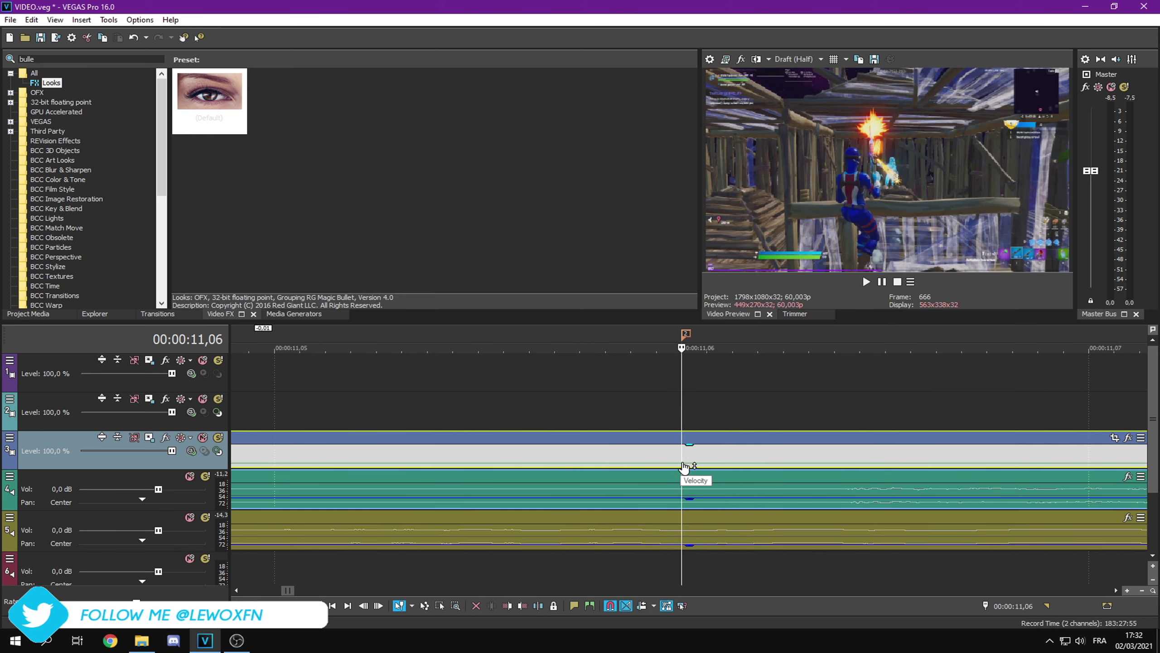
pyautogui.rightClick(682, 463)
pyautogui.click(725, 202)
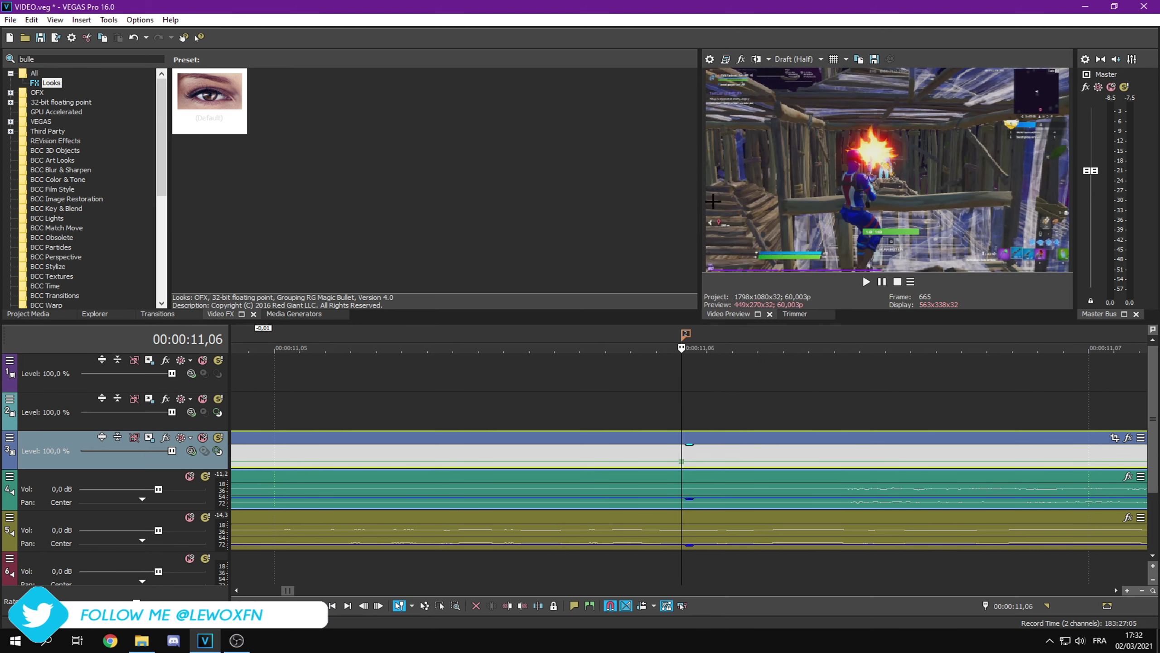
# Add a velocity point at 00:00:11,09, three frames after the marker, and set it to 50% forward velocity
pyautogui.press('Right')
pyautogui.press('Right')
pyautogui.press('Right')
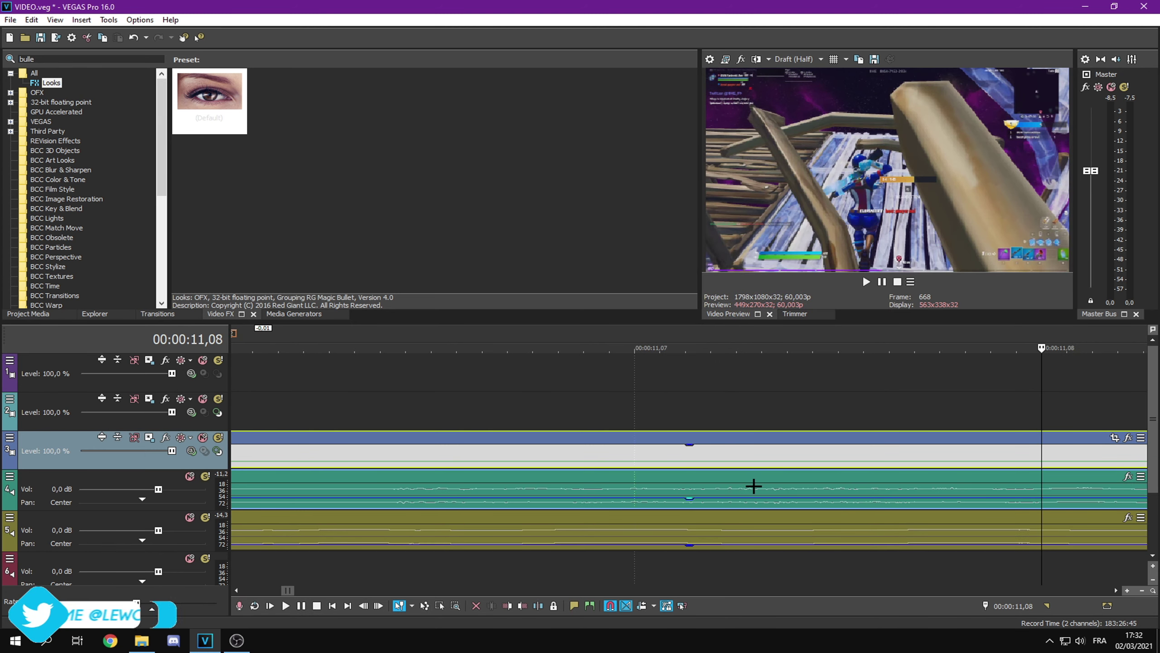
pyautogui.rightClick(1042, 466)
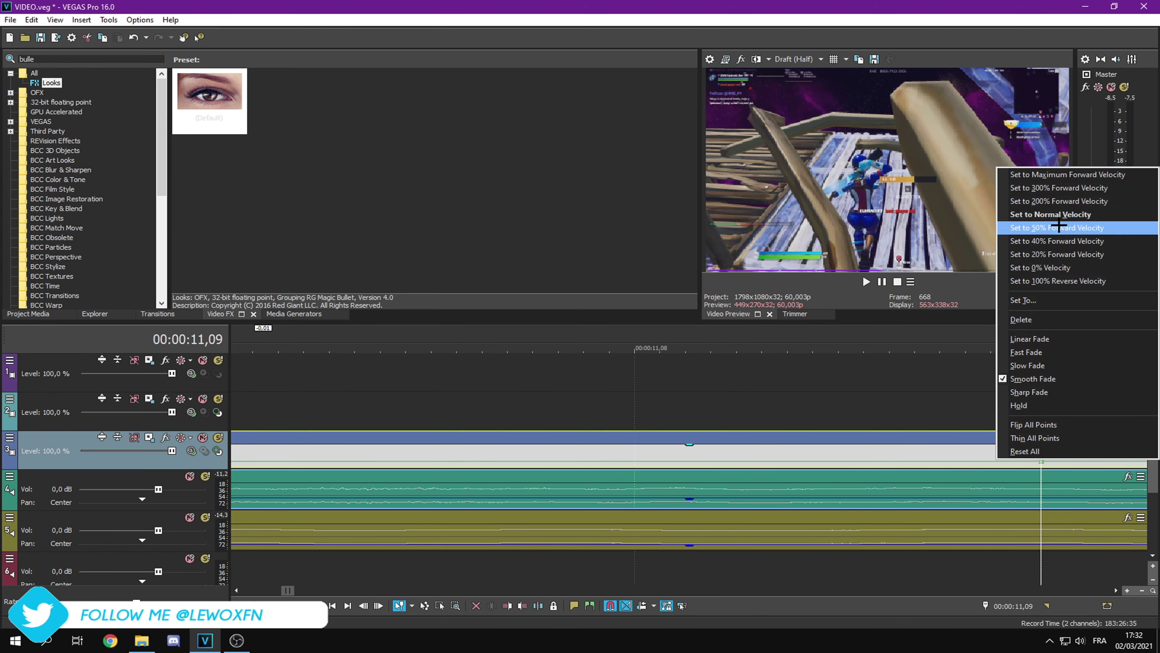
pyautogui.click(1033, 225)
# Add a velocity point at 00:00:11,00, six frames before the marker, and set it to normal velocity on the third clip
pyautogui.scroll(-5, 616, 453)
pyautogui.press('Left')
pyautogui.press('Left')
pyautogui.press('Left')
pyautogui.press('Left')
pyautogui.press('Left')
pyautogui.press('Left')
pyautogui.press('Left')
pyautogui.press('Left')
pyautogui.press('Left')
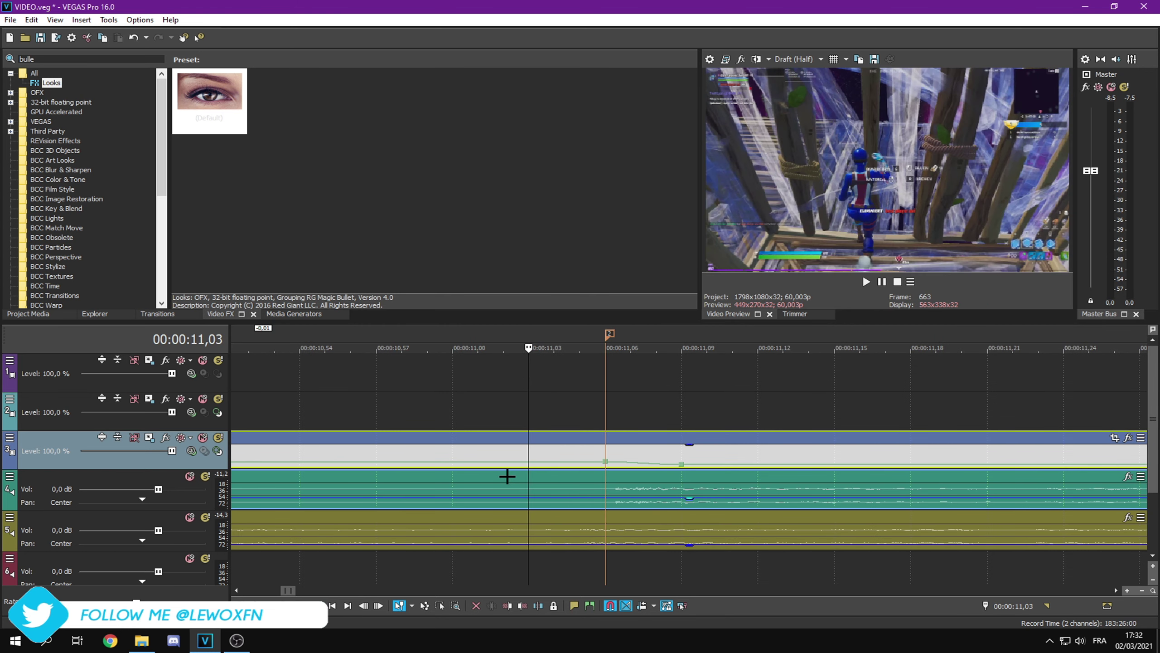
pyautogui.rightClick(456, 466)
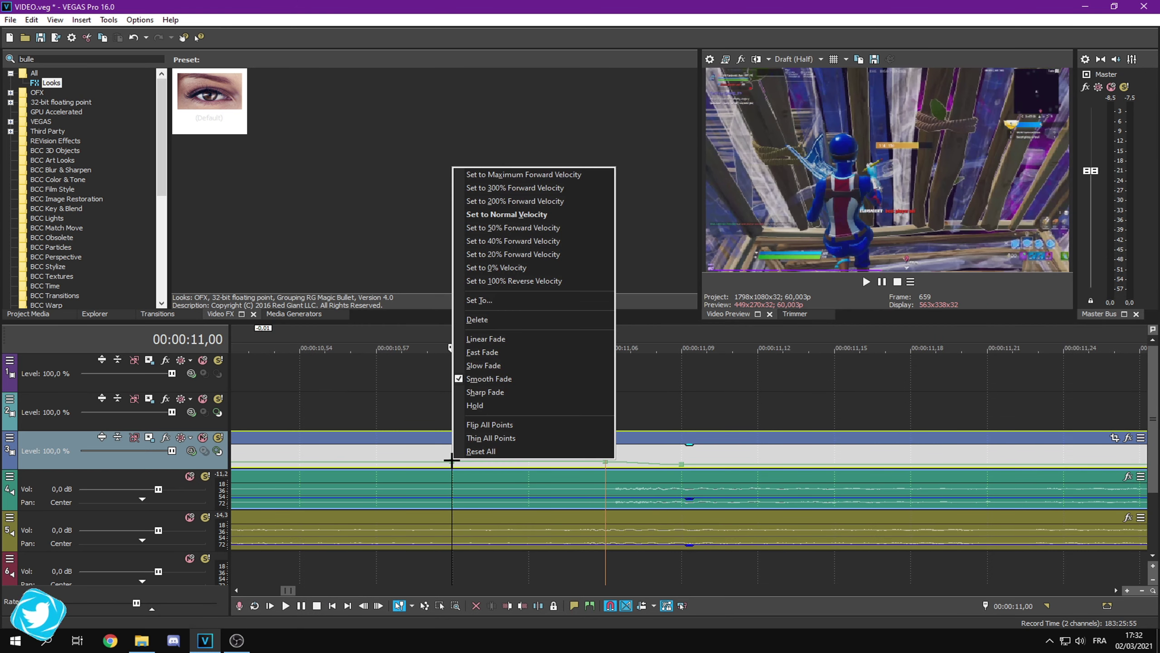
pyautogui.click(518, 212)
# Save the project and play back the third clip's velocity ramp around its marker
pyautogui.scroll(-5, 691, 448)
pyautogui.hotkey('ctrl', 's')
pyautogui.scroll(-5, 713, 409)
pyautogui.click(483, 334)
pyautogui.press('space')
pyautogui.press('space')
pyautogui.press('space')
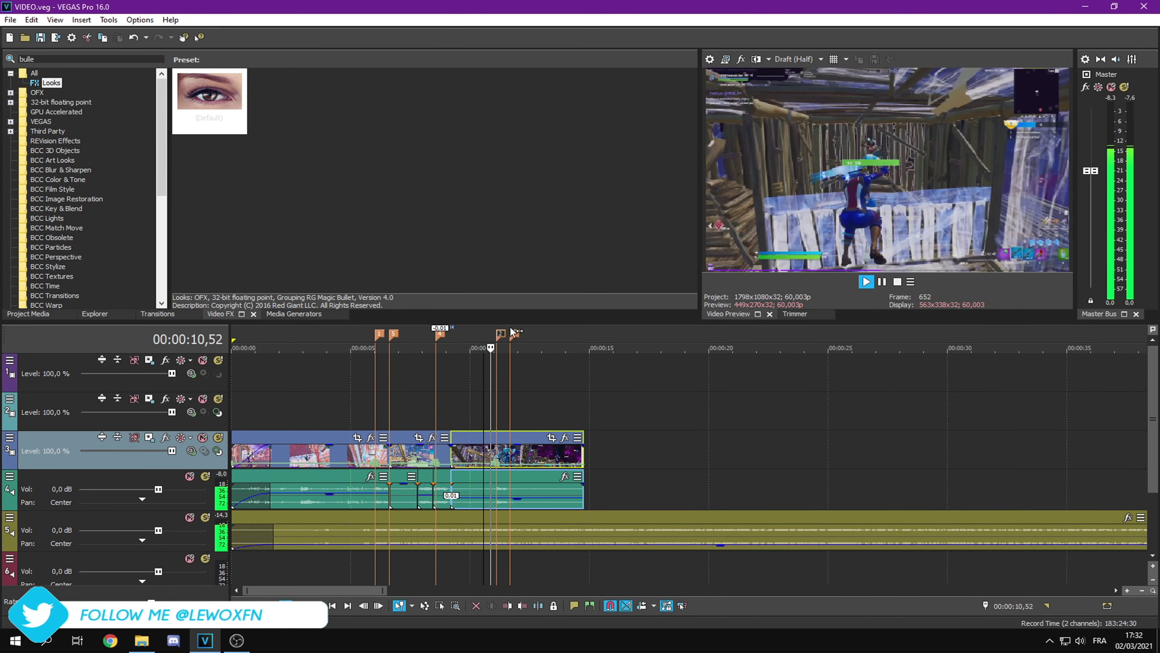
pyautogui.press('space')
# Split the first clip at the 00:00:06,01 beat marker
pyautogui.click(380, 337)
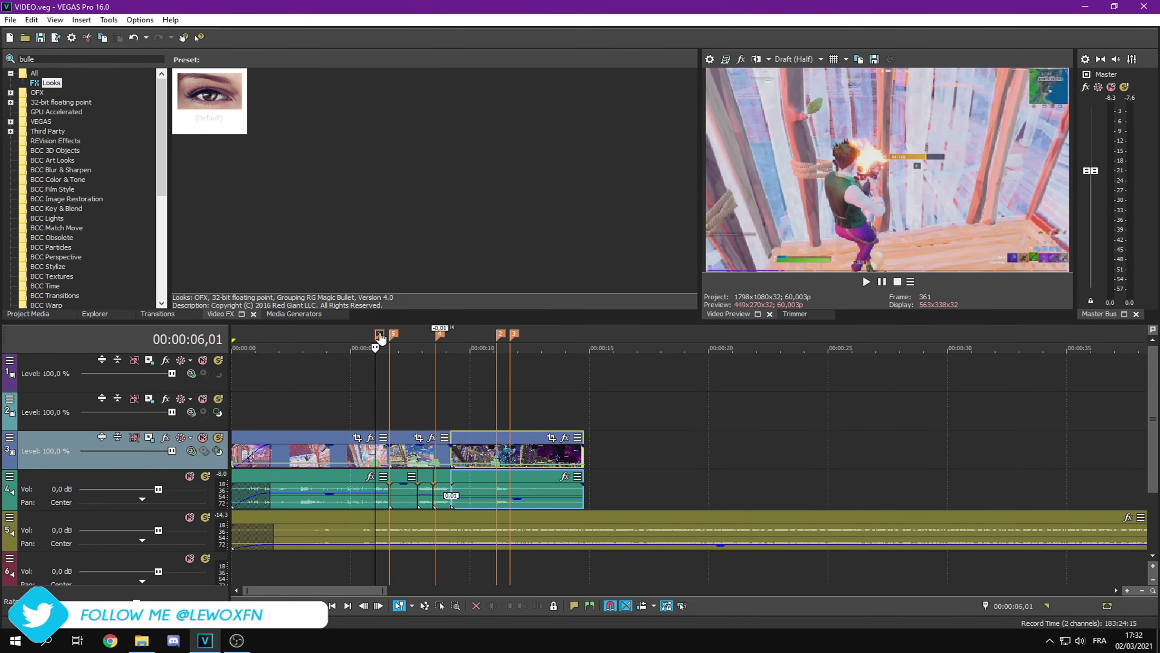
pyautogui.scroll(8, 585, 452)
pyautogui.click(684, 452)
pyautogui.press('s')
# Find the uni.VHS effect and apply its "like yarn" preset to the part of the first clip before the 00:00:06,01 marker
pyautogui.doubleClick(52, 59)
pyautogui.write('vhs')
pyautogui.click(53, 83)
pyautogui.moveTo(284, 94); pyautogui.dragTo(606, 443)
pyautogui.moveTo(707, 306); pyautogui.dragTo(285, 197)
pyautogui.click(642, 325)
pyautogui.moveTo(466, 192); pyautogui.dragTo(462, 35)
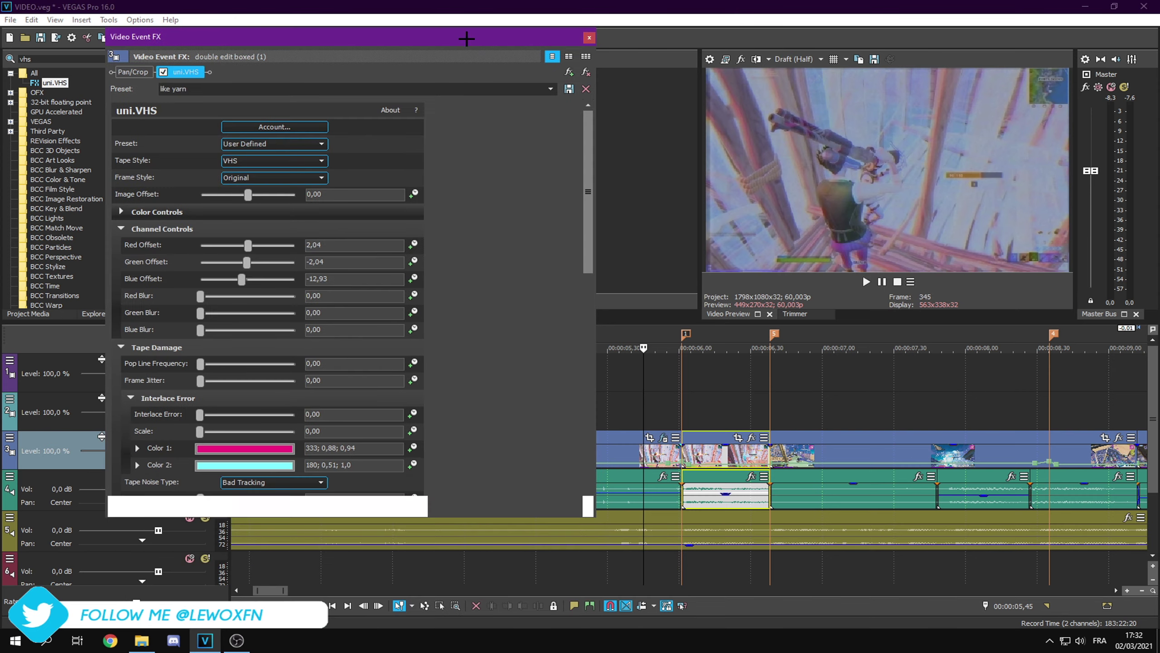
# Animate the VHS effect's Blend with Original parameter and move its initial keyframe to the clip's end at 00:00:06,01
pyautogui.moveTo(588, 220); pyautogui.dragTo(569, 536)
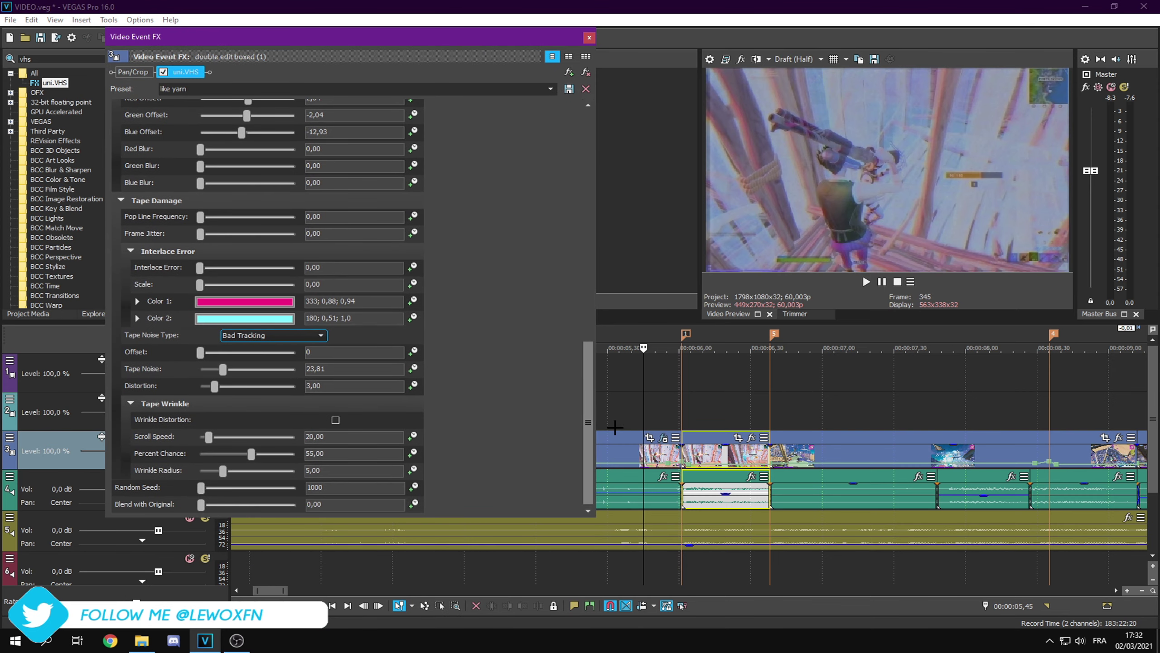
pyautogui.moveTo(588, 423); pyautogui.dragTo(544, 124)
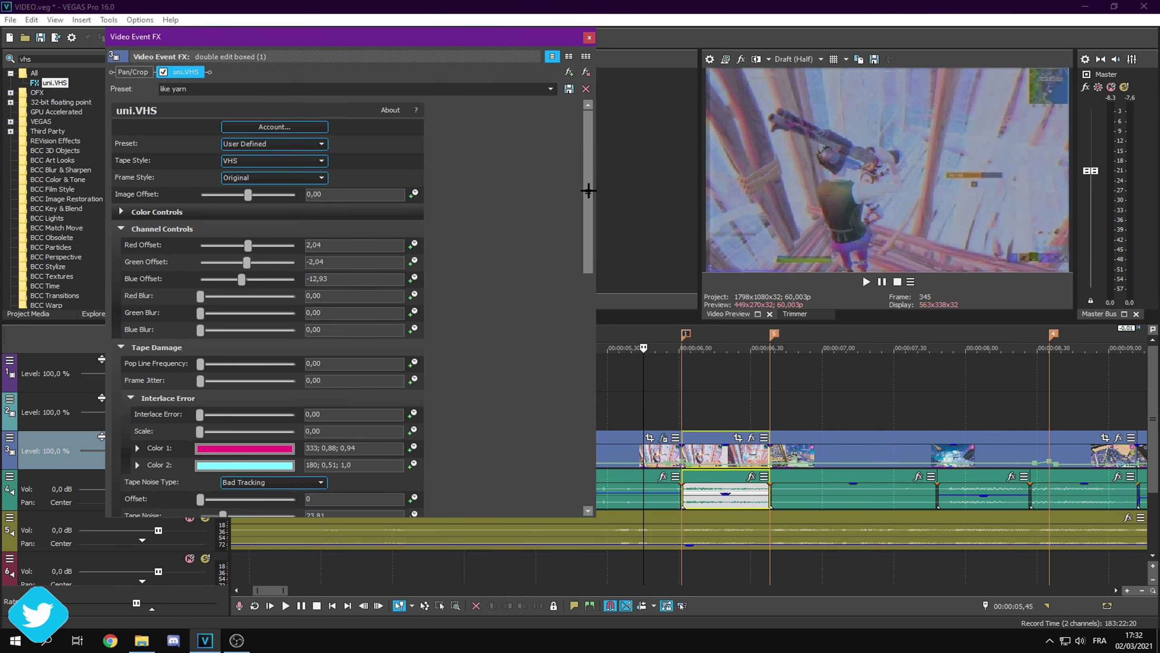
pyautogui.moveTo(588, 191); pyautogui.dragTo(587, 432)
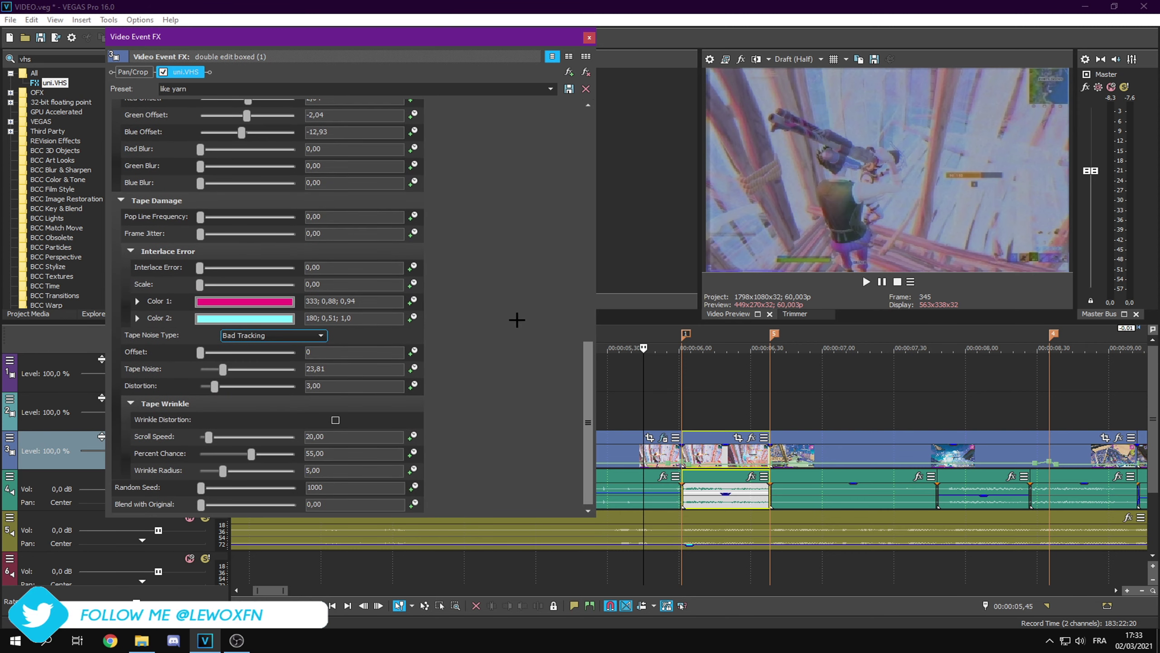
pyautogui.click(413, 503)
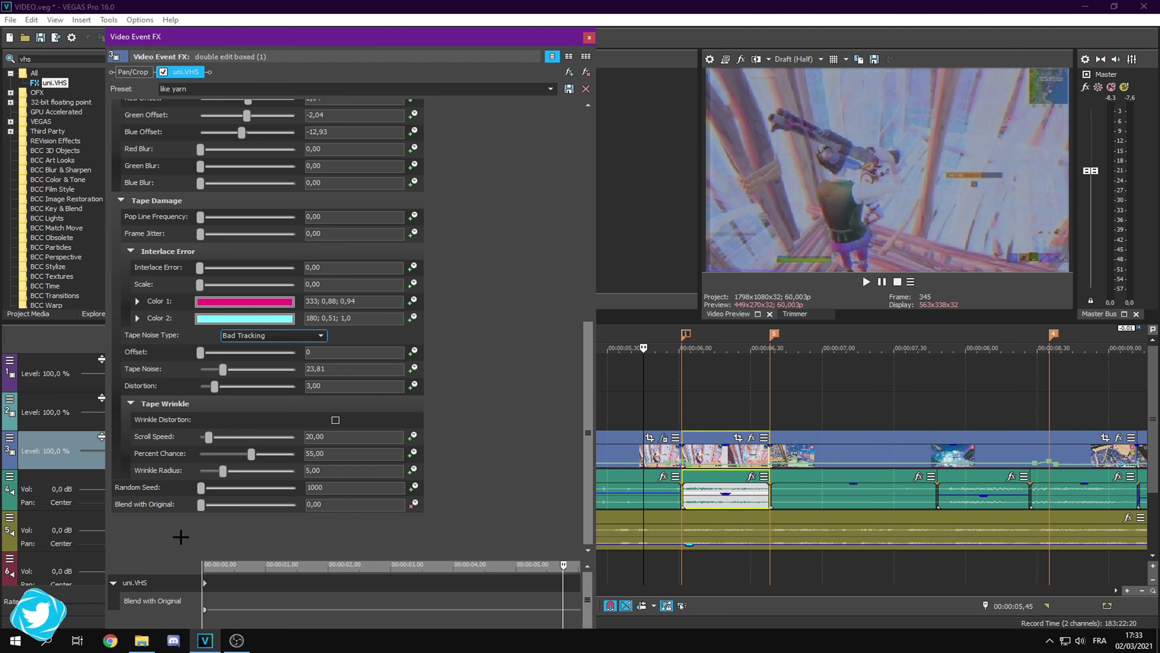
pyautogui.click(213, 584)
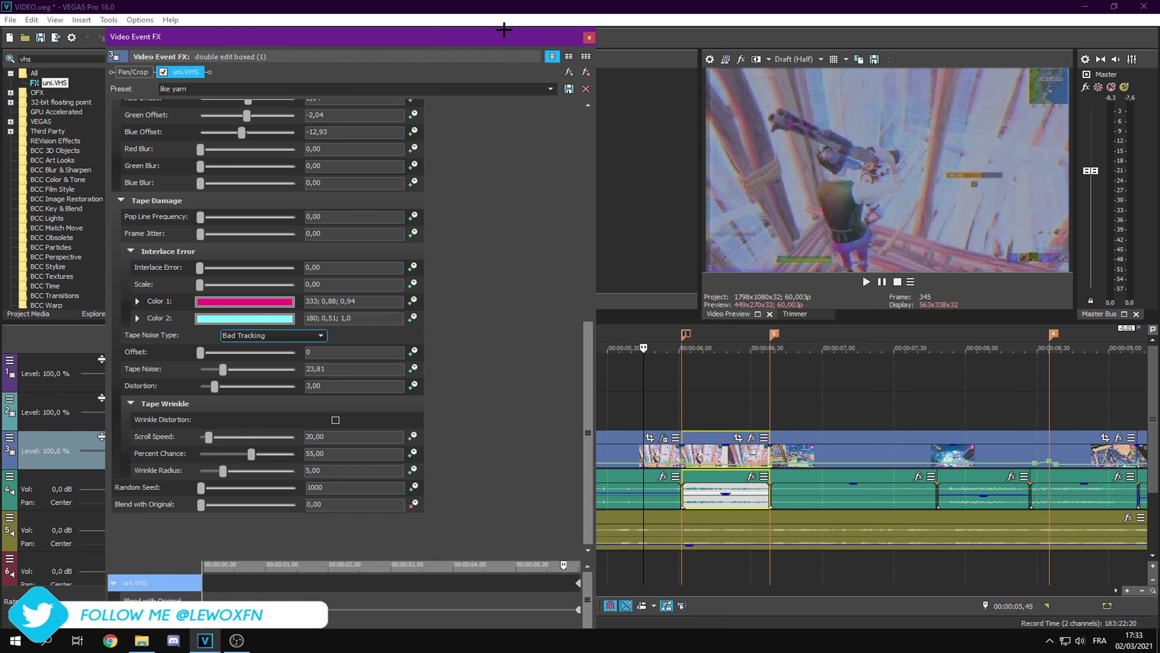
pyautogui.moveTo(504, 29); pyautogui.dragTo(466, 388)
pyautogui.moveTo(466, 396); pyautogui.dragTo(433, 128)
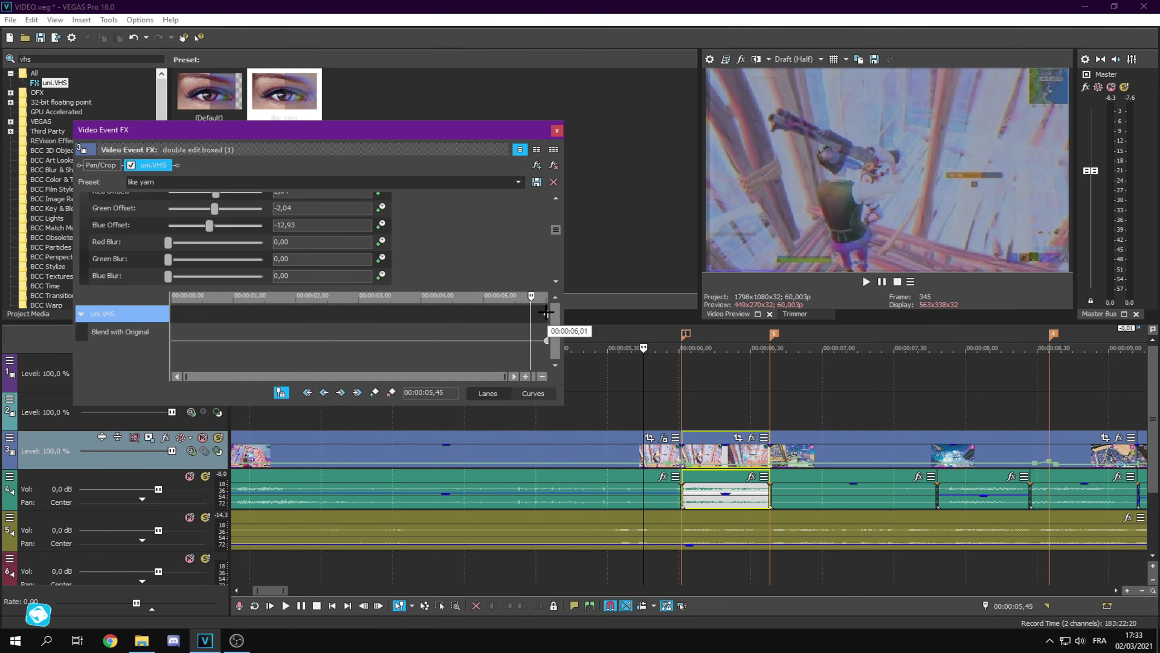
# Add a Blend with Original keyframe at 00:00:05,16 with the value 100
pyautogui.moveTo(528, 294); pyautogui.dragTo(494, 297)
pyautogui.click(500, 297)
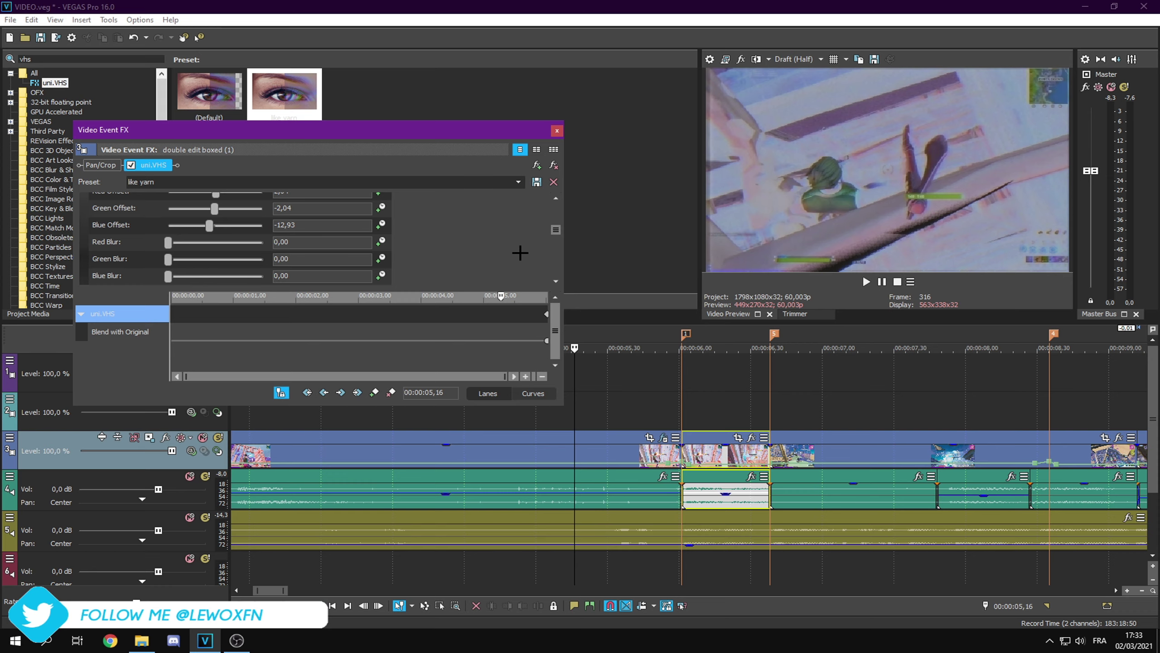
pyautogui.moveTo(552, 234); pyautogui.dragTo(558, 301)
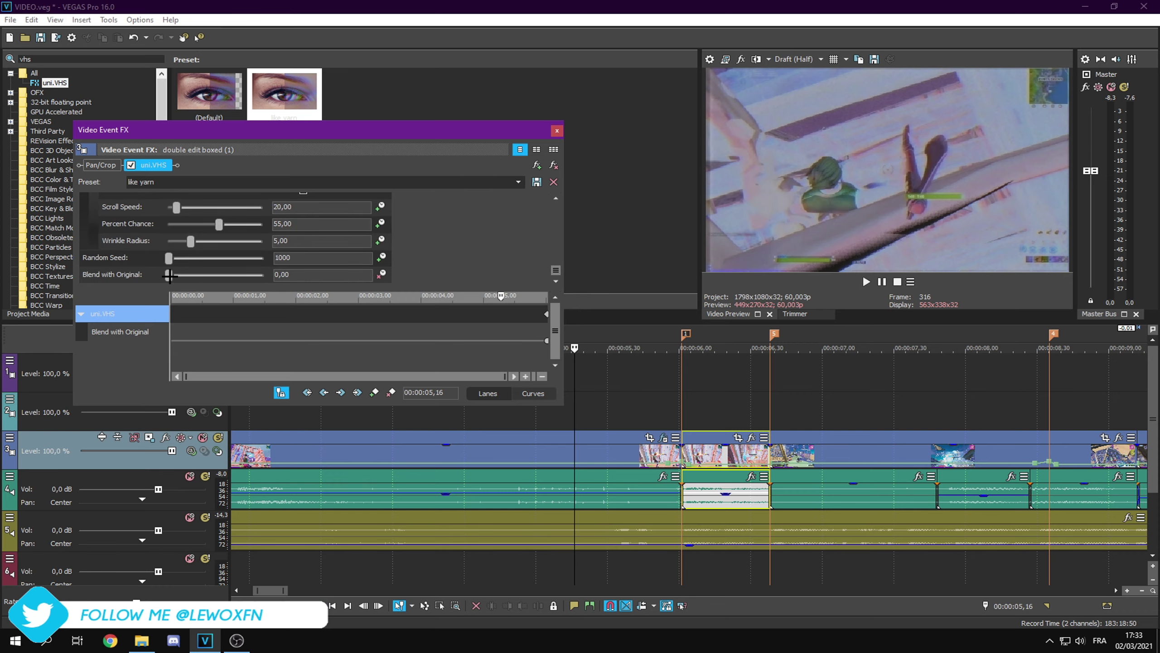
pyautogui.moveTo(169, 275); pyautogui.dragTo(338, 271)
pyautogui.scroll(-3, 669, 376)
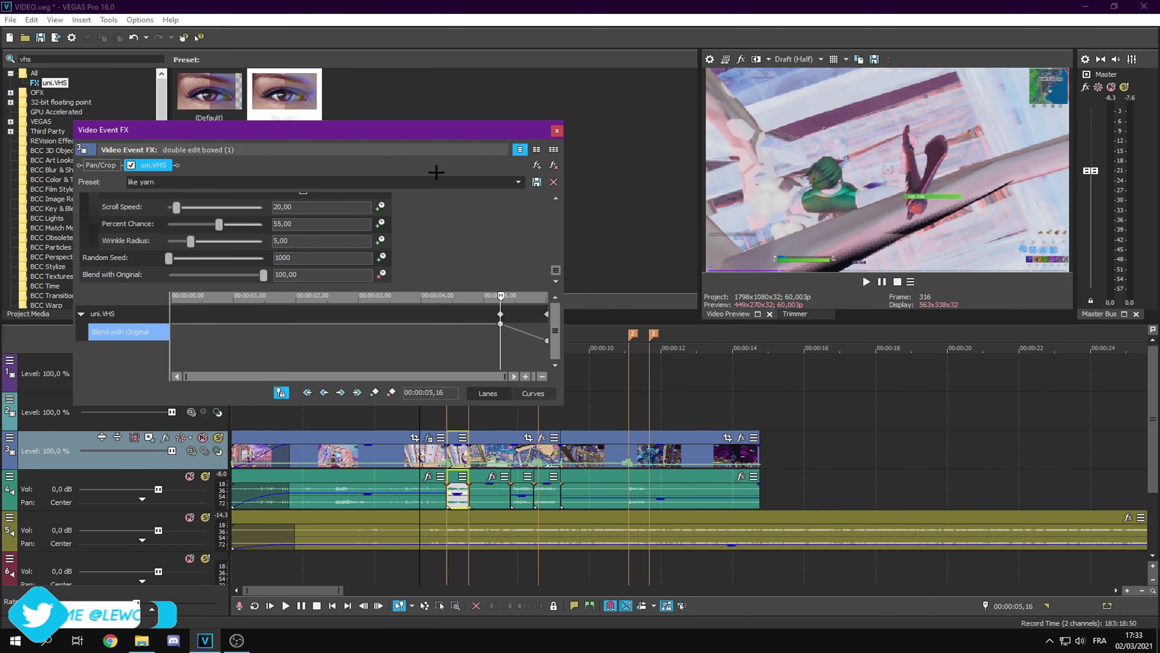
# Play back the VHS blend and move its 100 keyframe earlier, to slightly before 00:00:05,00
pyautogui.moveTo(431, 129); pyautogui.dragTo(398, 62)
pyautogui.click(383, 363)
pyautogui.press('space')
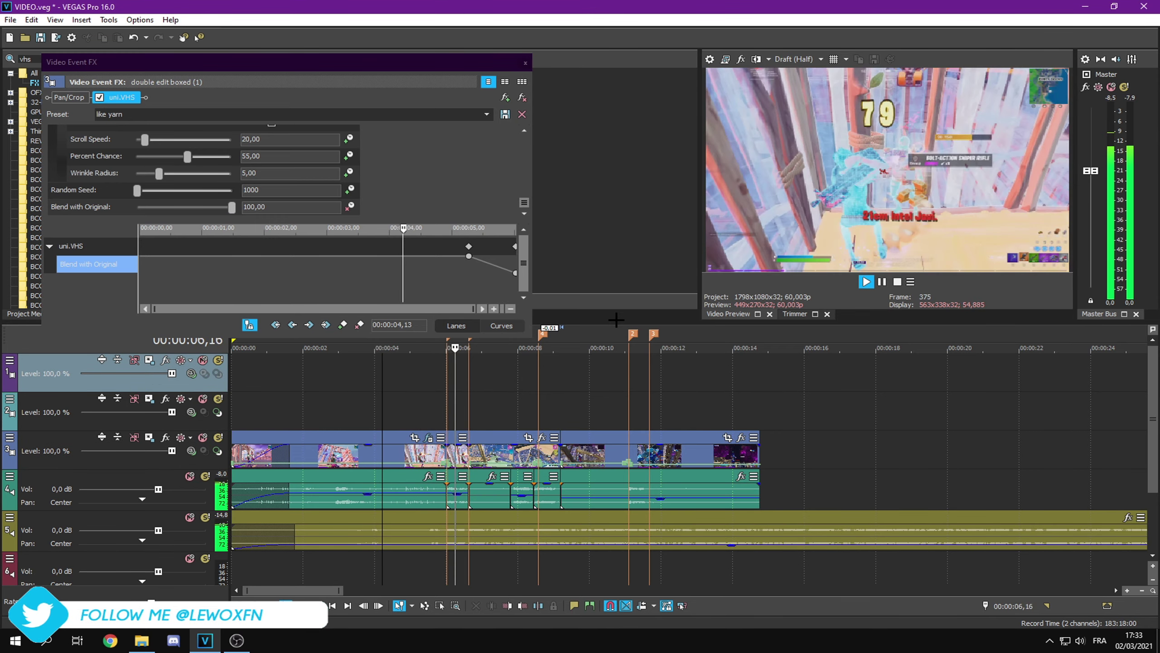
pyautogui.press('space')
pyautogui.click(468, 246)
pyautogui.moveTo(469, 246); pyautogui.dragTo(443, 246)
pyautogui.click(867, 282)
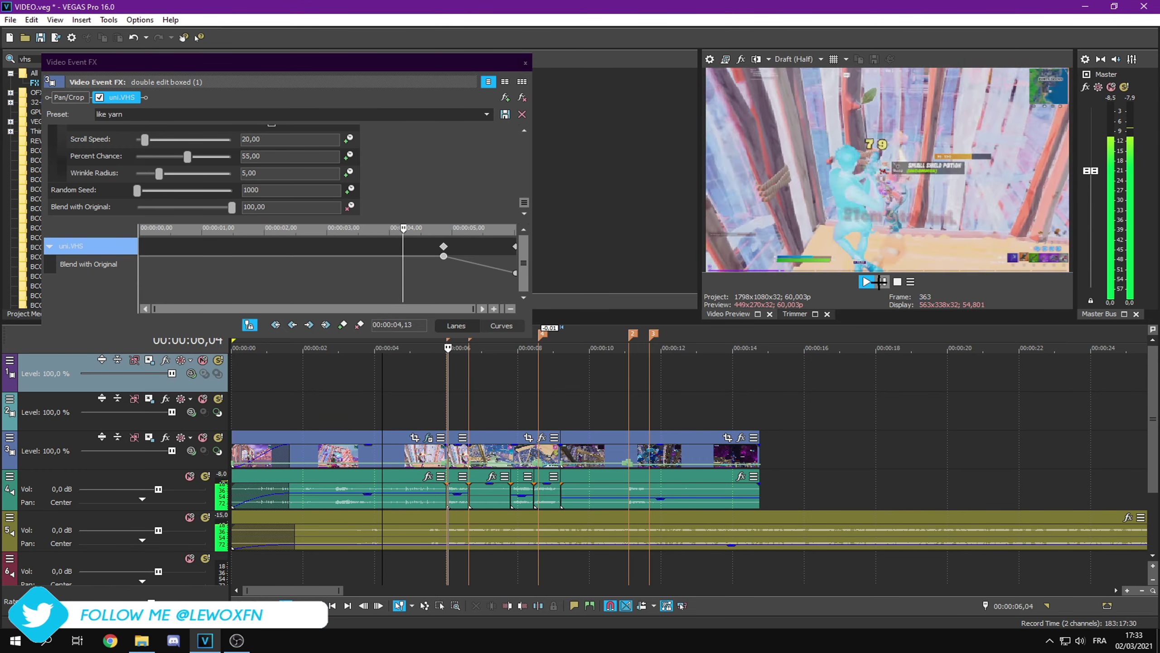
pyautogui.moveTo(444, 247); pyautogui.dragTo(436, 247)
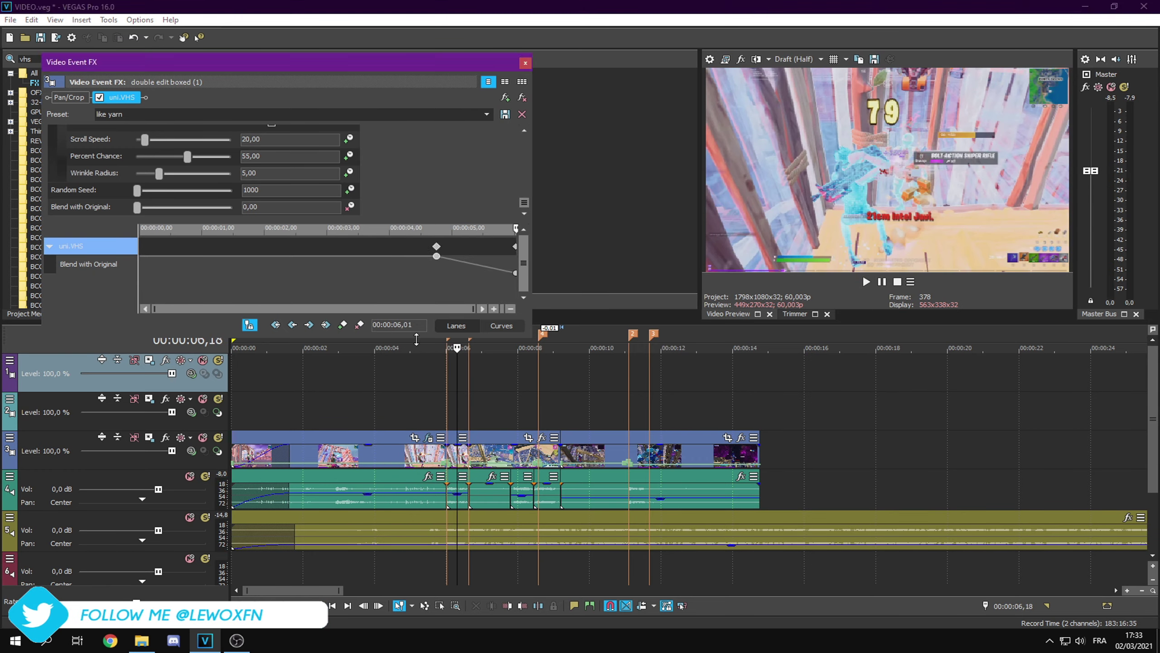
# Close the VHS effect settings and play back the lead-in to the first beat marker
pyautogui.moveTo(416, 339); pyautogui.dragTo(416, 404)
pyautogui.click(525, 63)
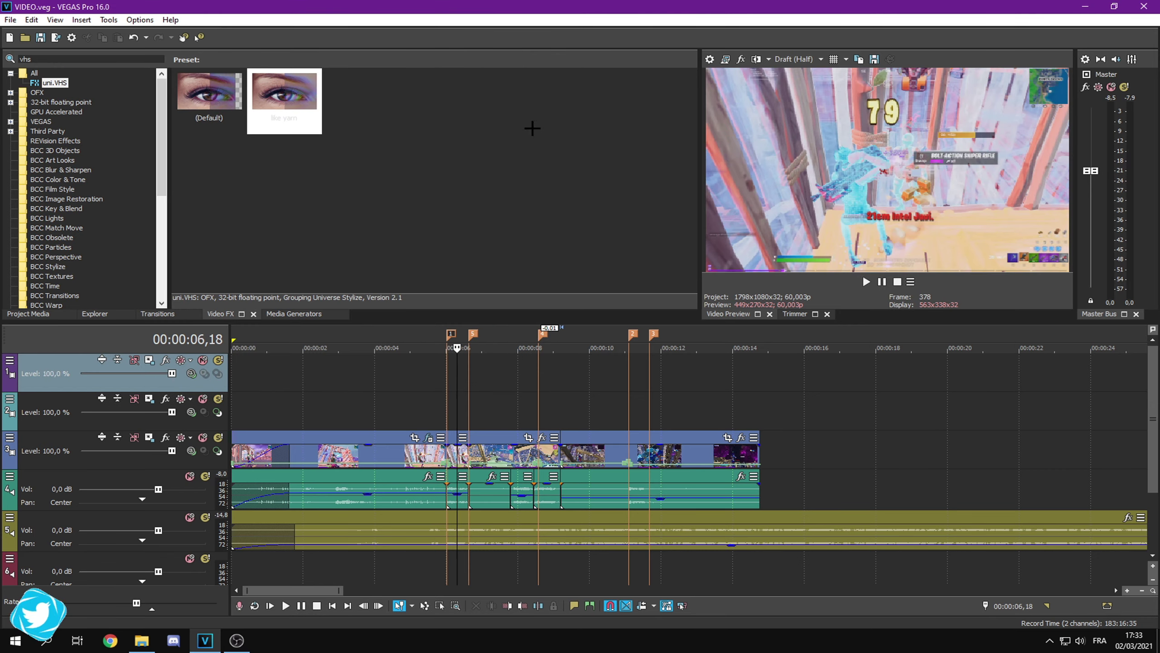
pyautogui.press('space')
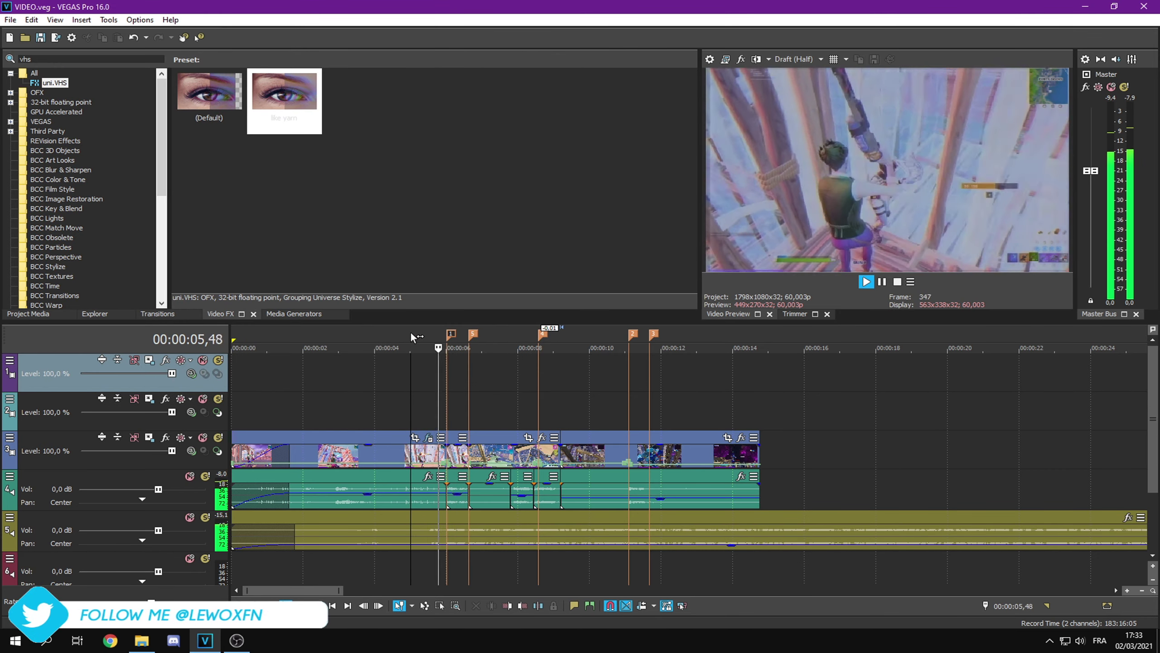
pyautogui.press('space')
# Find the S_DissolveShake effect and apply its "preshake" preset to the clip before the first marker
pyautogui.write('shake')
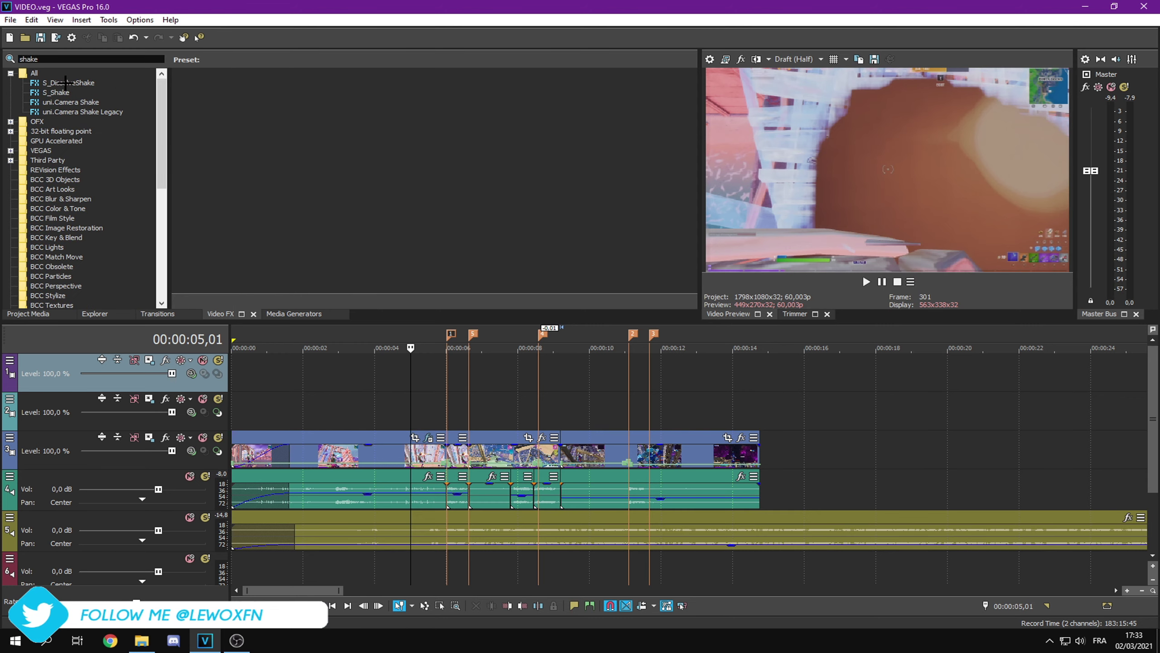
pyautogui.click(66, 83)
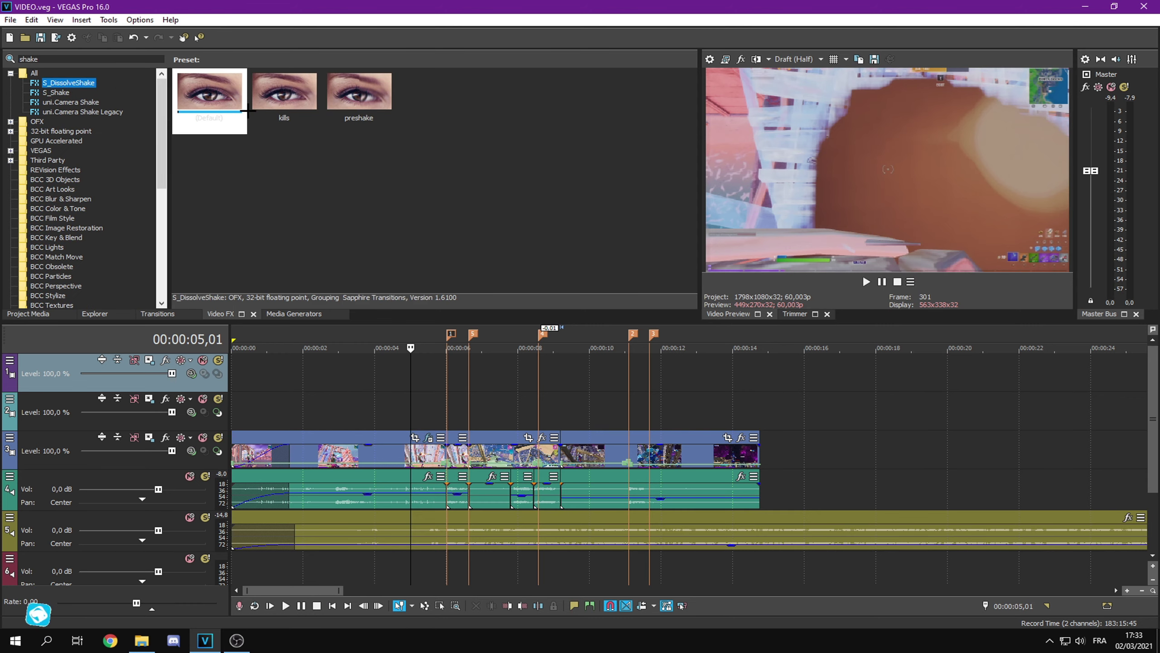
pyautogui.moveTo(359, 101); pyautogui.dragTo(427, 452)
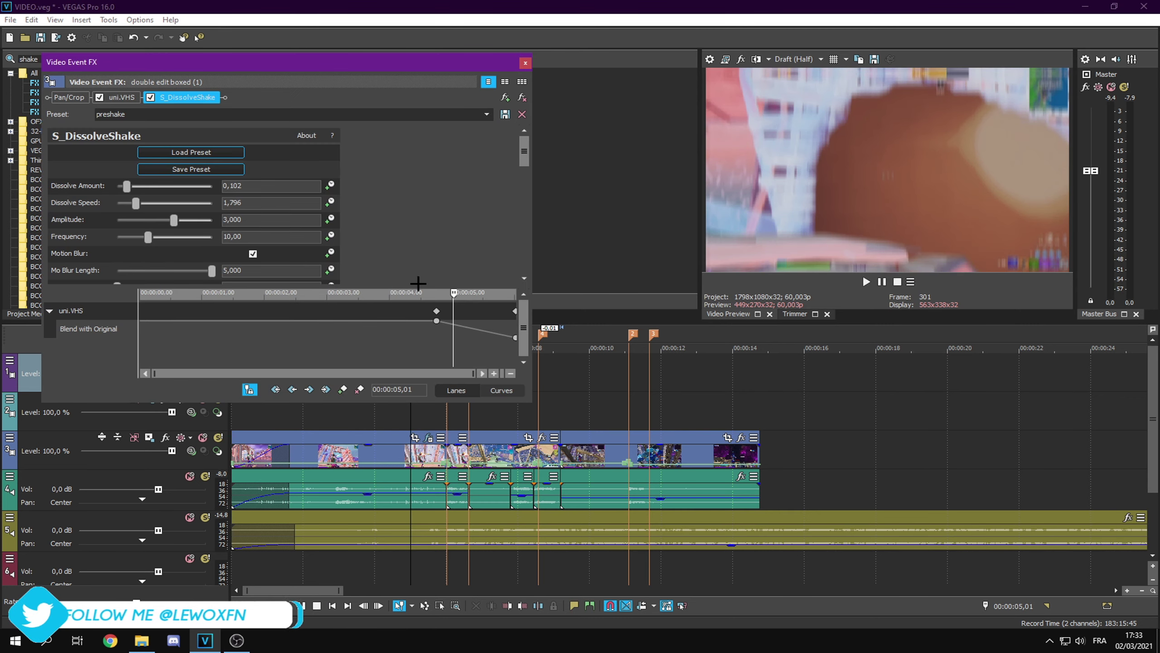
# Animate S_DissolveShake's Dissolve Amount and move its initial keyframe to the end of the clip
pyautogui.click(331, 185)
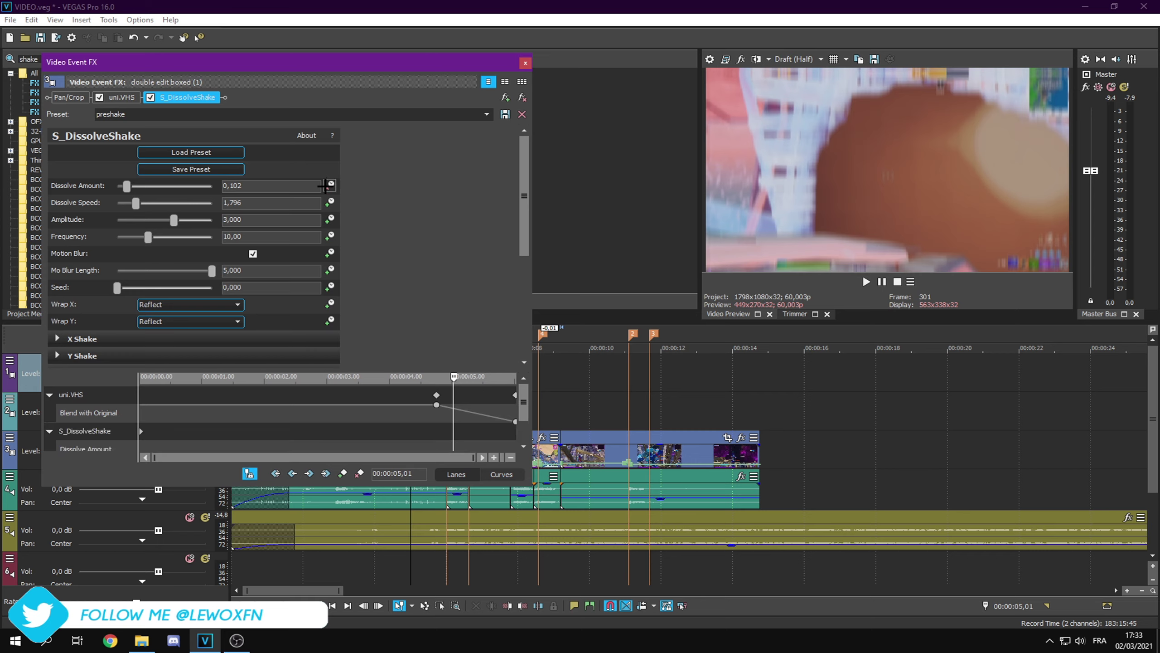
pyautogui.moveTo(521, 409); pyautogui.dragTo(521, 429)
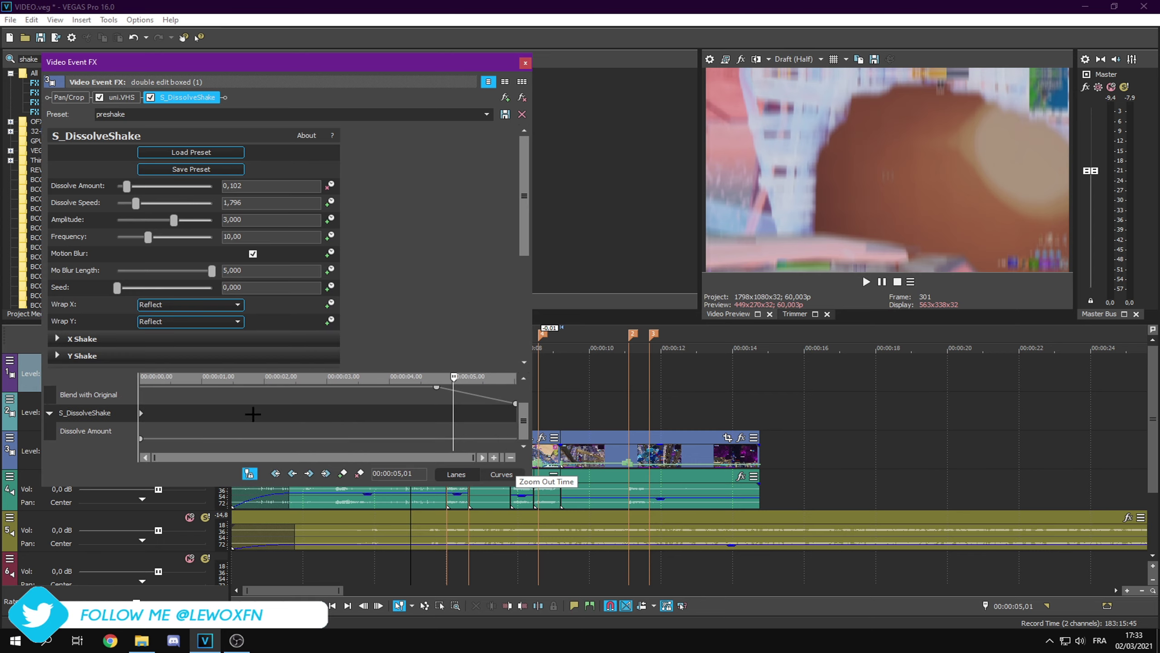
pyautogui.moveTo(138, 414); pyautogui.dragTo(141, 413)
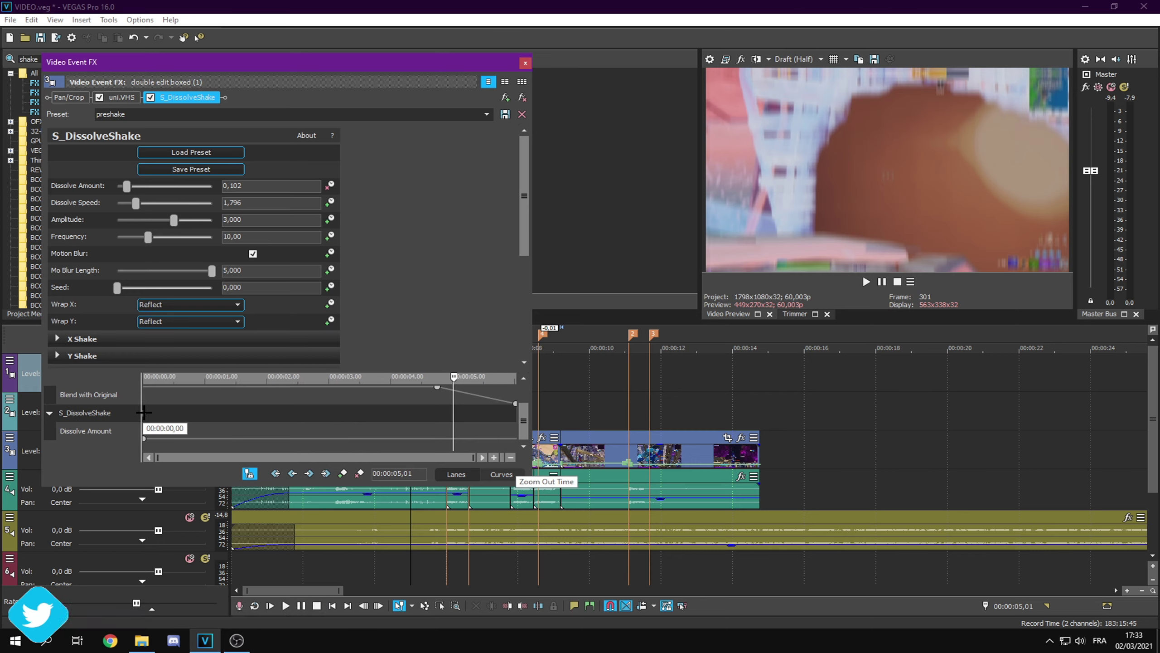
pyautogui.click(144, 413)
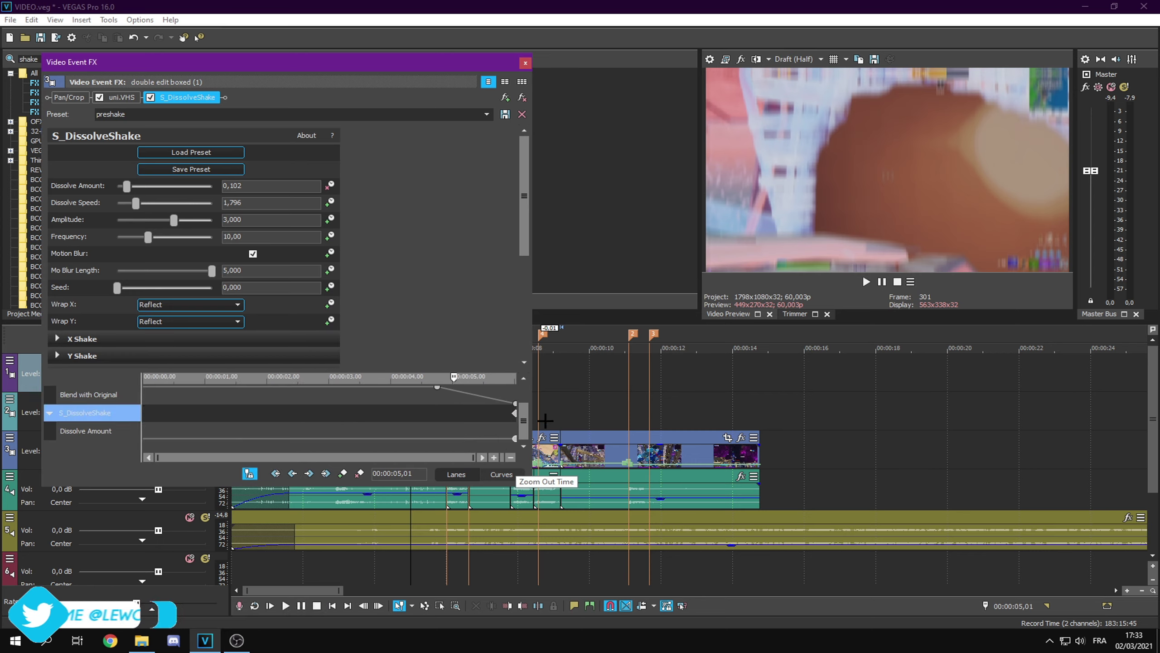
# Set the Dissolve Amount to 0 in a keyframe at the clip's start
pyautogui.click(249, 186)
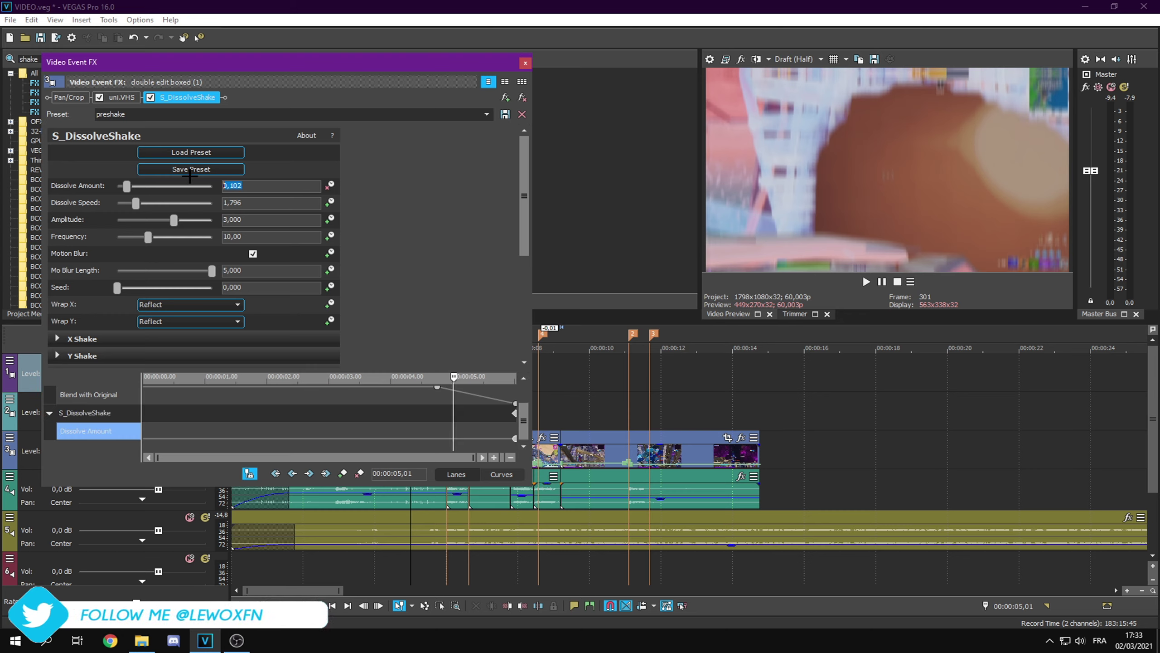
pyautogui.write('0')
pyautogui.press('Return')
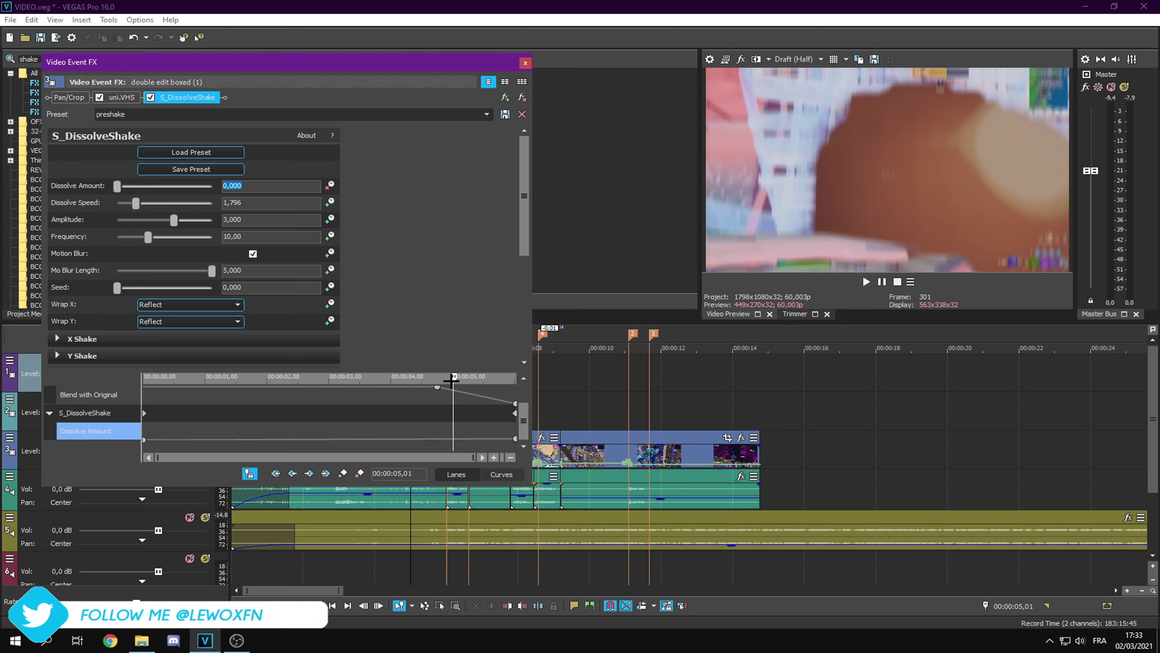
# Play back the first clip from 00:00:01,37 to check how the shake builds up
pyautogui.moveTo(451, 380); pyautogui.dragTo(243, 376)
pyautogui.click(870, 282)
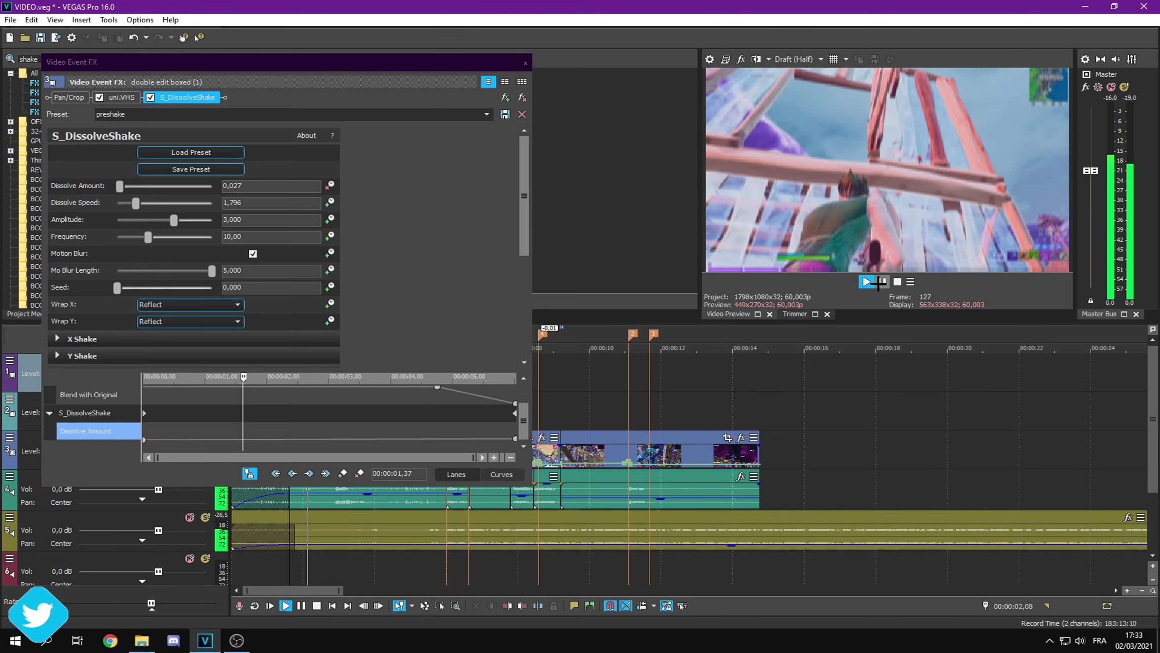
pyautogui.click(518, 429)
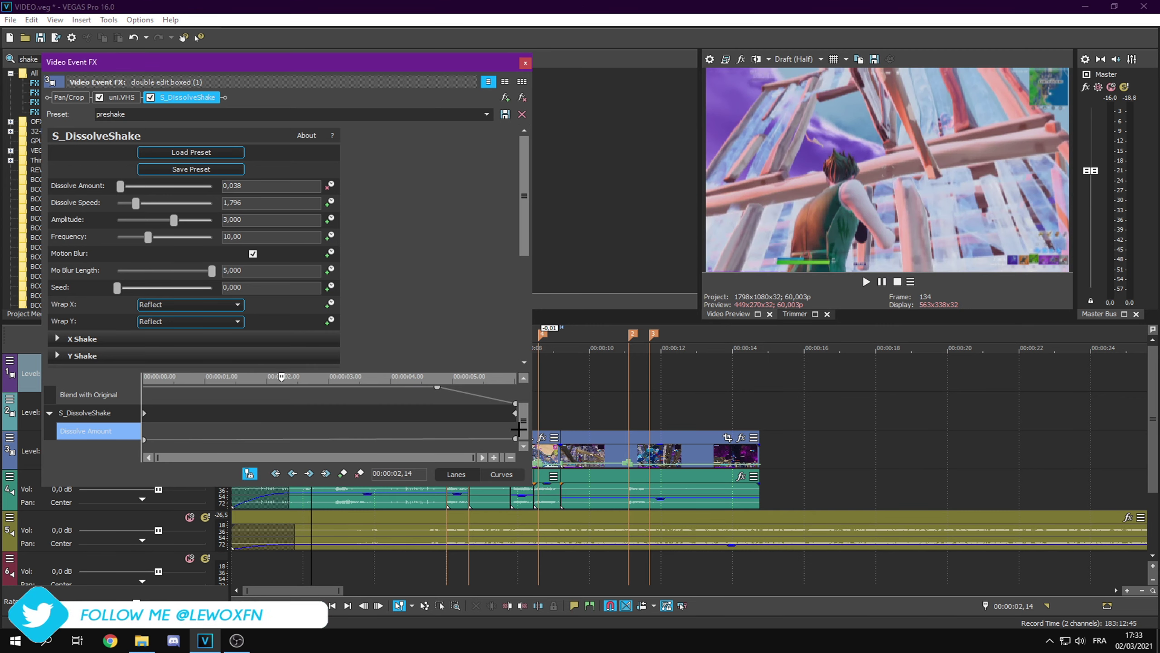